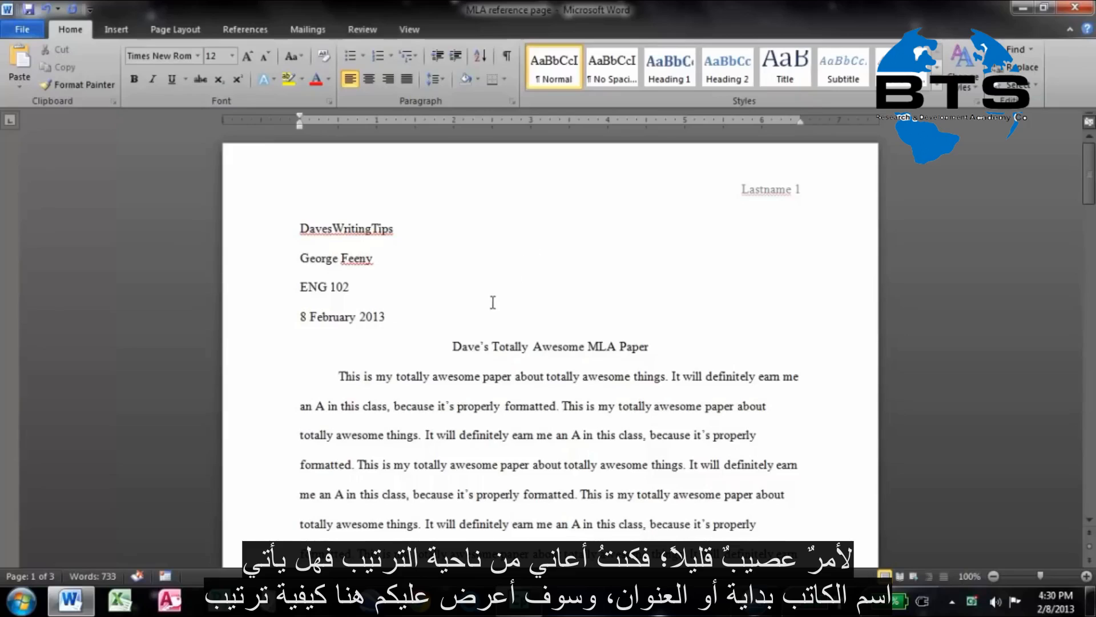
Insert a page break after the paper's last paragraph to start a new page
{"action": "left_click", "coordinate": [477, 317]}
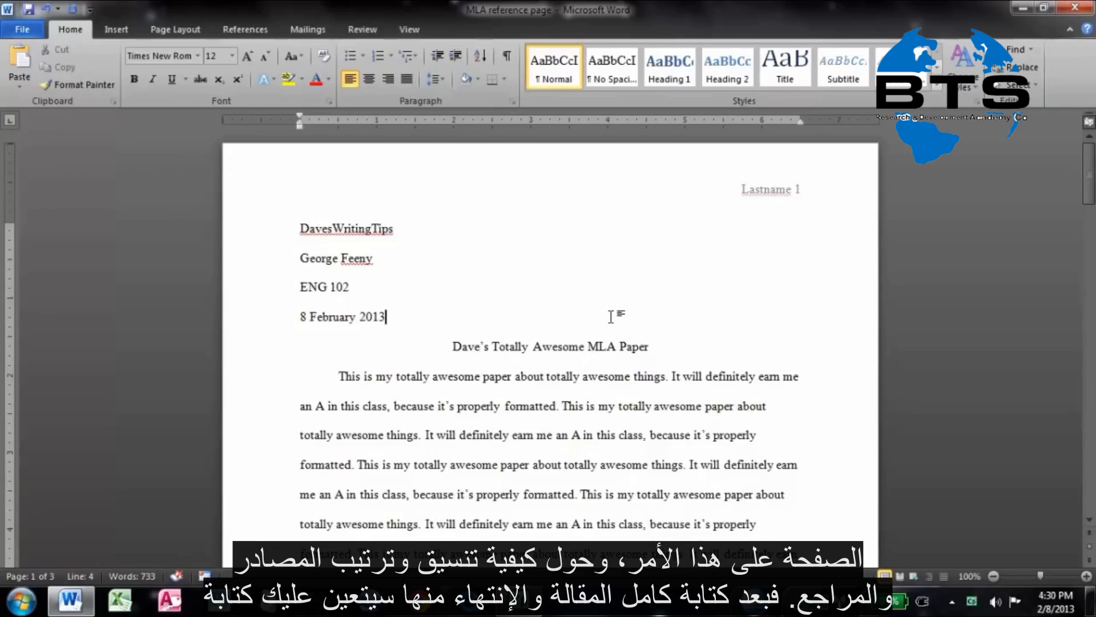
{"action": "scroll", "coordinate": [549, 350], "scroll_direction": "down", "scroll_amount": 5}
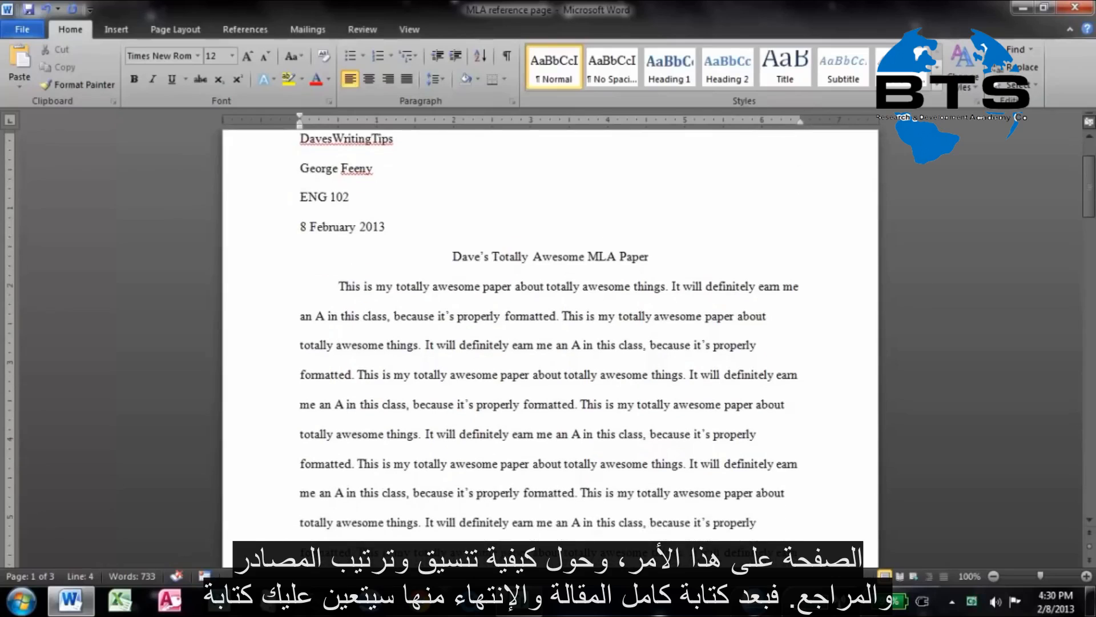
{"action": "scroll", "coordinate": [602, 318], "scroll_direction": "down", "scroll_amount": 12}
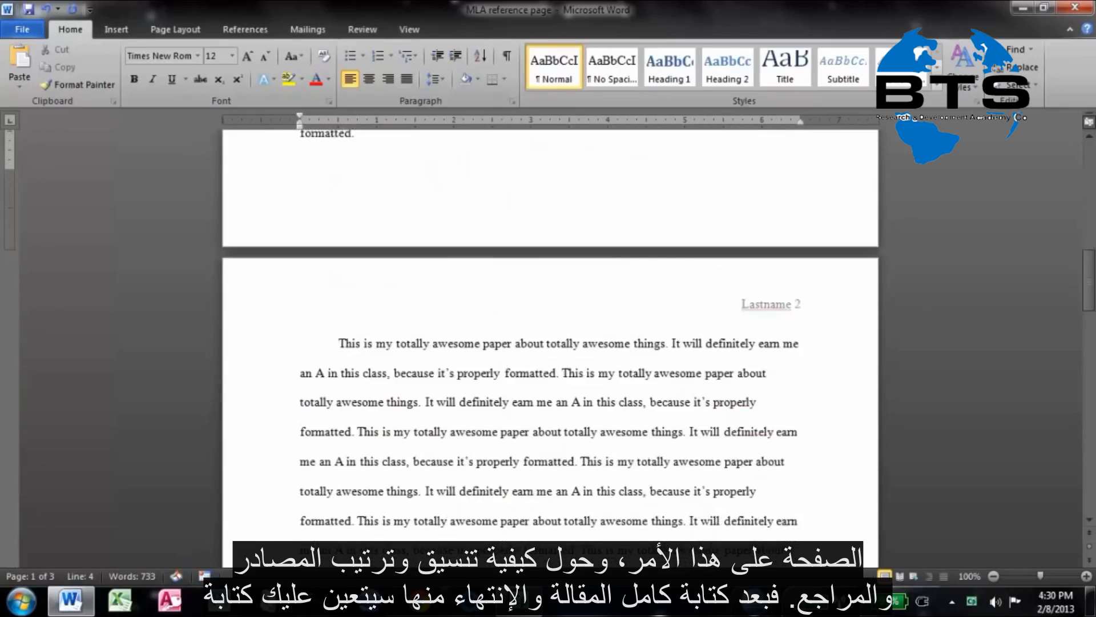
{"action": "left_click_drag", "start_coordinate": [1088, 291], "coordinate": [1089, 440]}
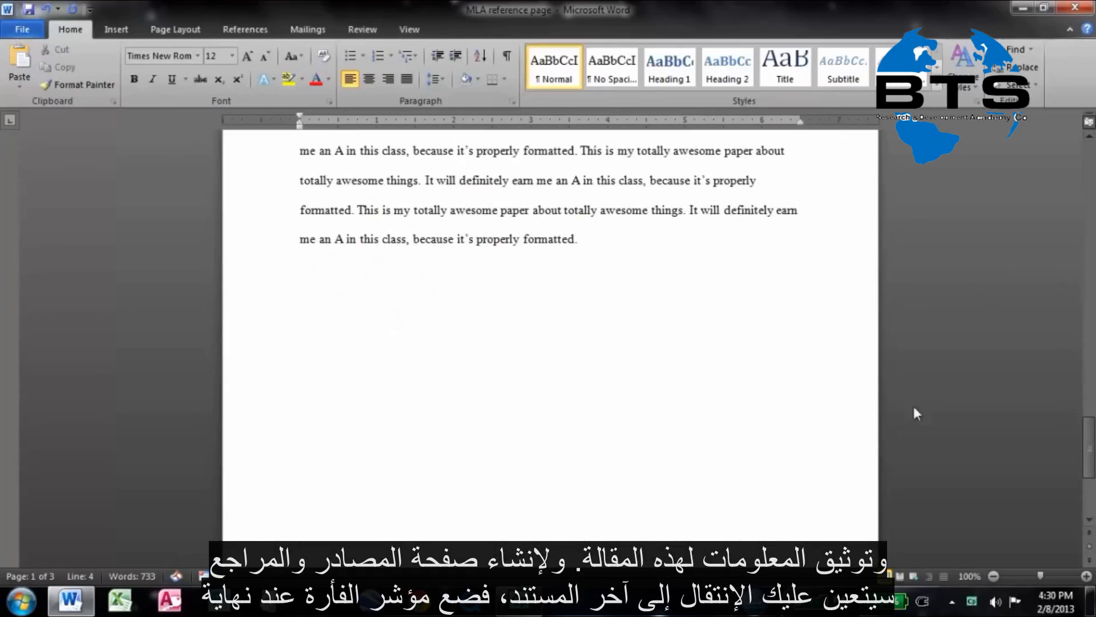
{"action": "left_click", "coordinate": [762, 305]}
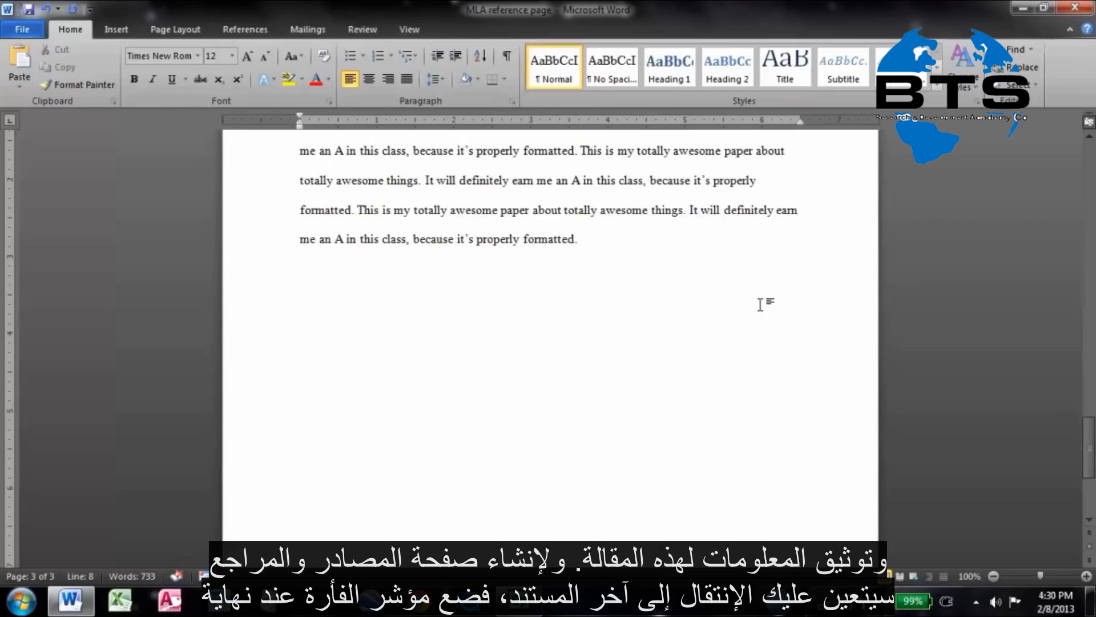
{"action": "left_click_drag", "start_coordinate": [1091, 436], "coordinate": [1093, 408]}
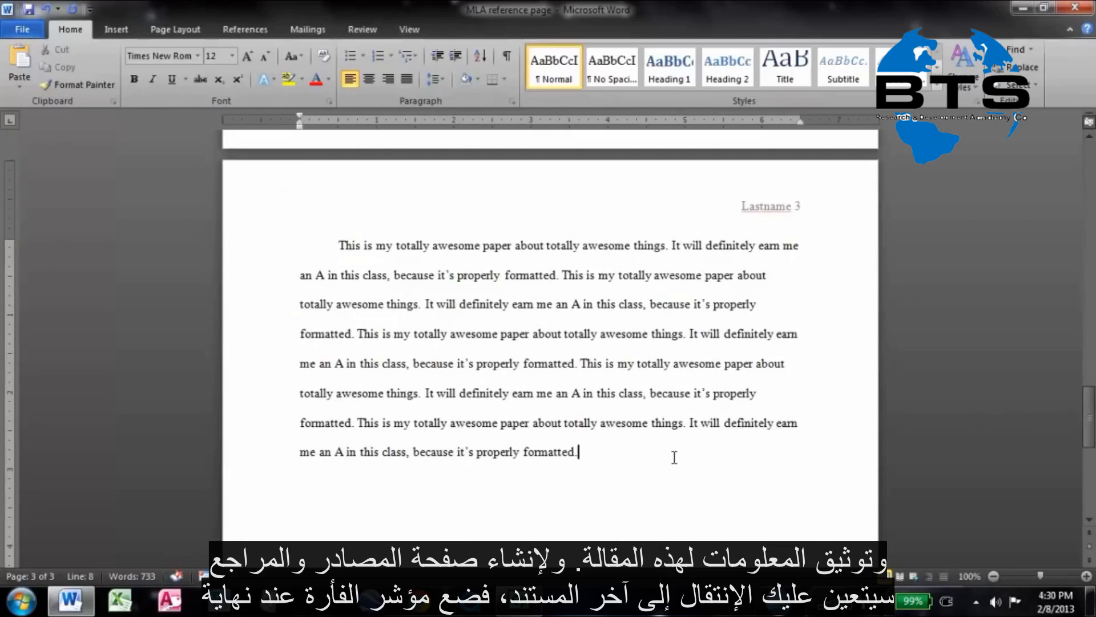
{"action": "key", "text": "ctrl+Return"}
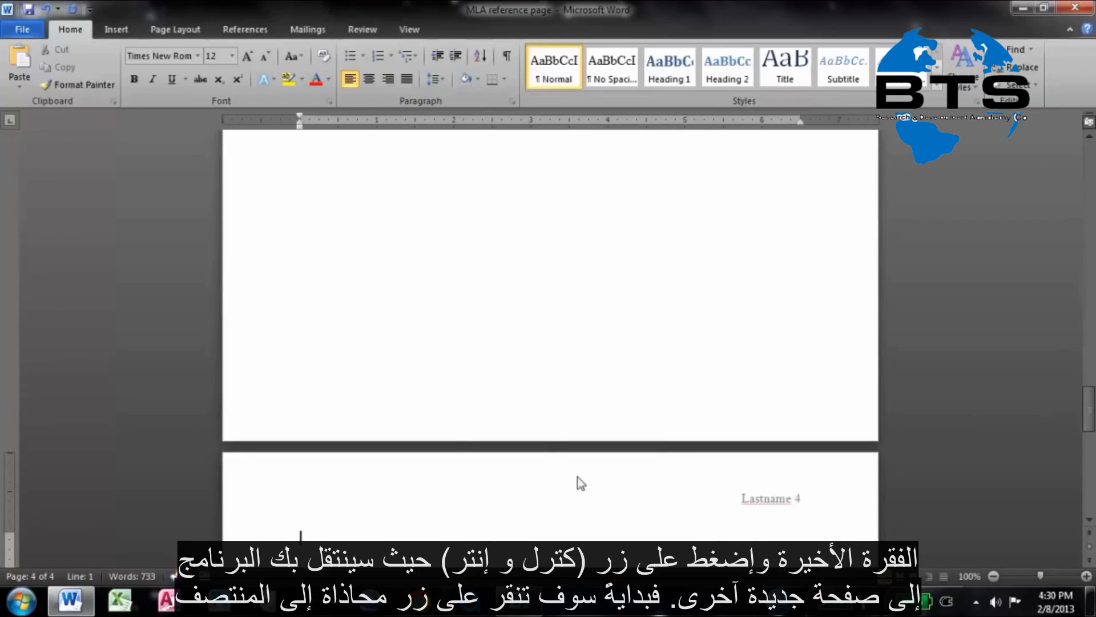
Add the centered heading "Works Cited" on the new blank page
{"action": "scroll", "coordinate": [578, 477], "scroll_direction": "down", "scroll_amount": 6}
{"action": "scroll", "coordinate": [526, 396], "scroll_direction": "down", "scroll_amount": 1}
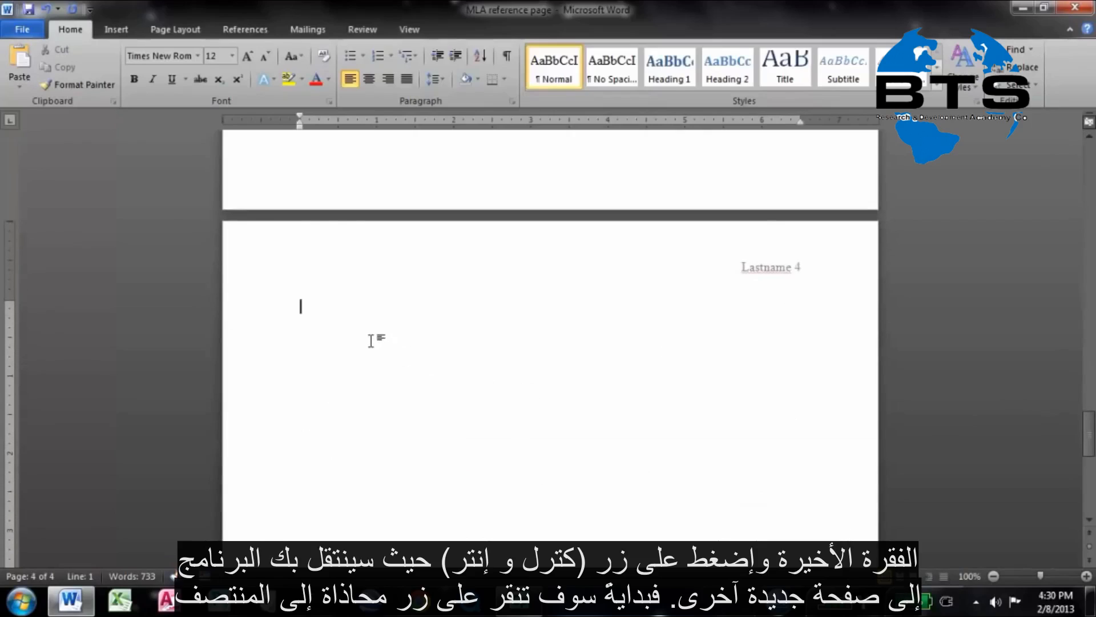
{"action": "left_click", "coordinate": [368, 78]}
{"action": "type", "text": "Works Cited"}
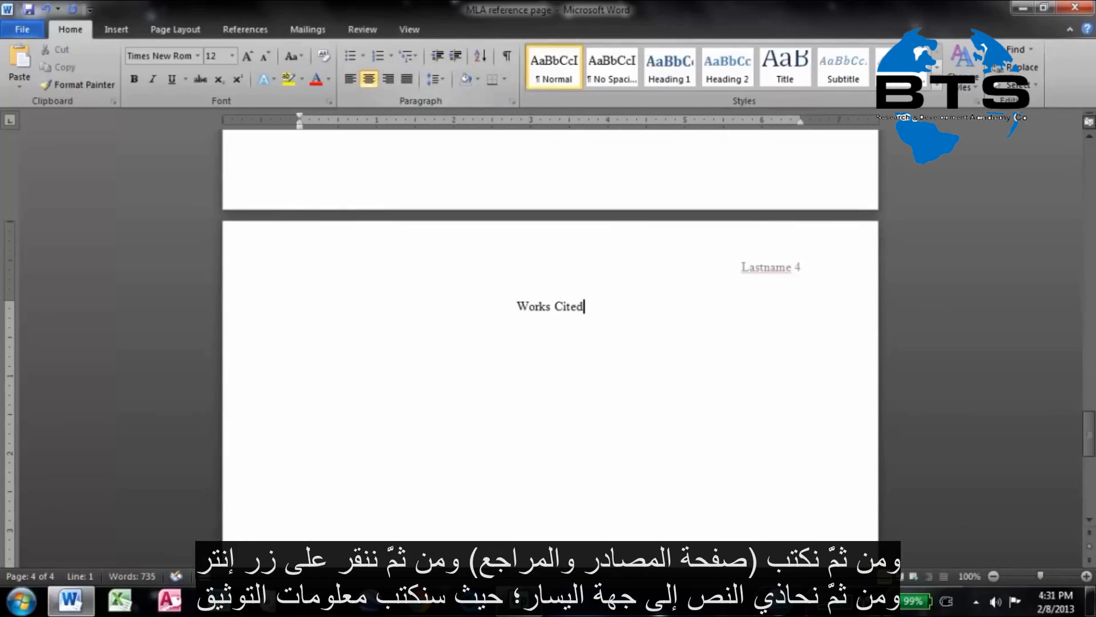
Start a left-aligned line below the Works Cited heading and give it a 0.5-inch hanging indent
{"action": "key", "text": "Return"}
{"action": "left_click", "coordinate": [350, 83]}
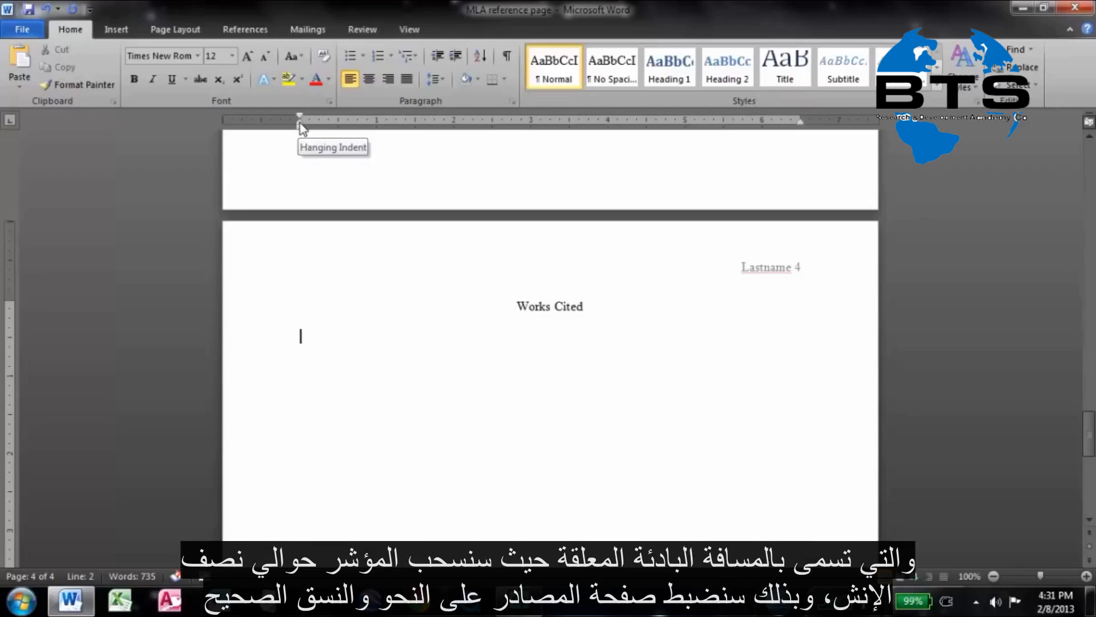
{"action": "left_click_drag", "start_coordinate": [301, 125], "coordinate": [339, 123]}
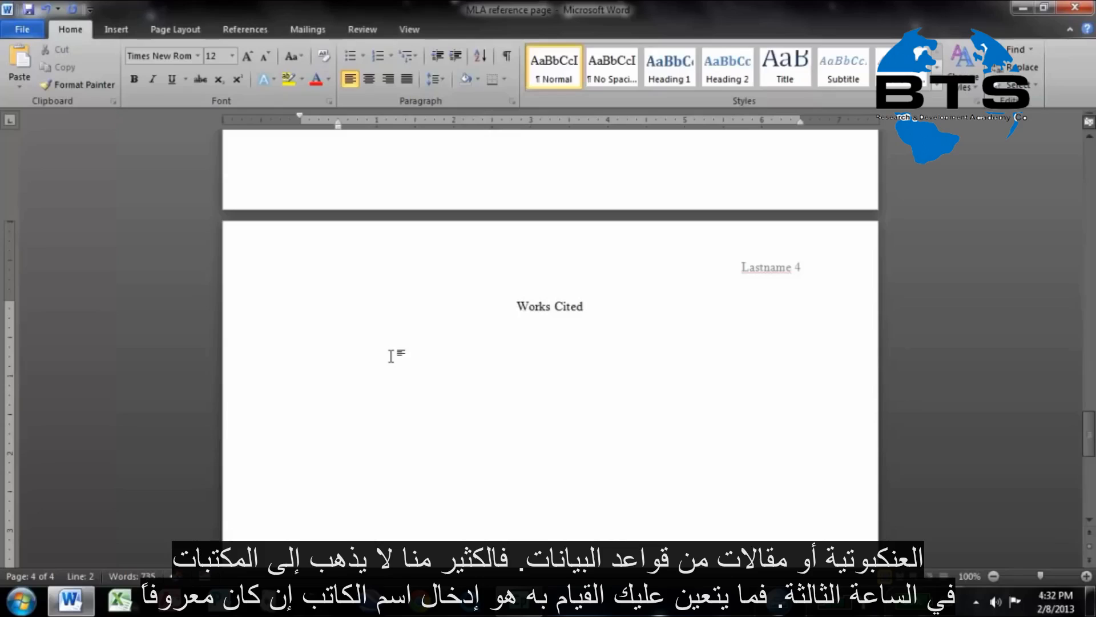
Begin the web source entry with Lastname, Firstname. "Title of Webpage.", keeping the page title in quotation marks
{"action": "type", "text": "Lastname"}
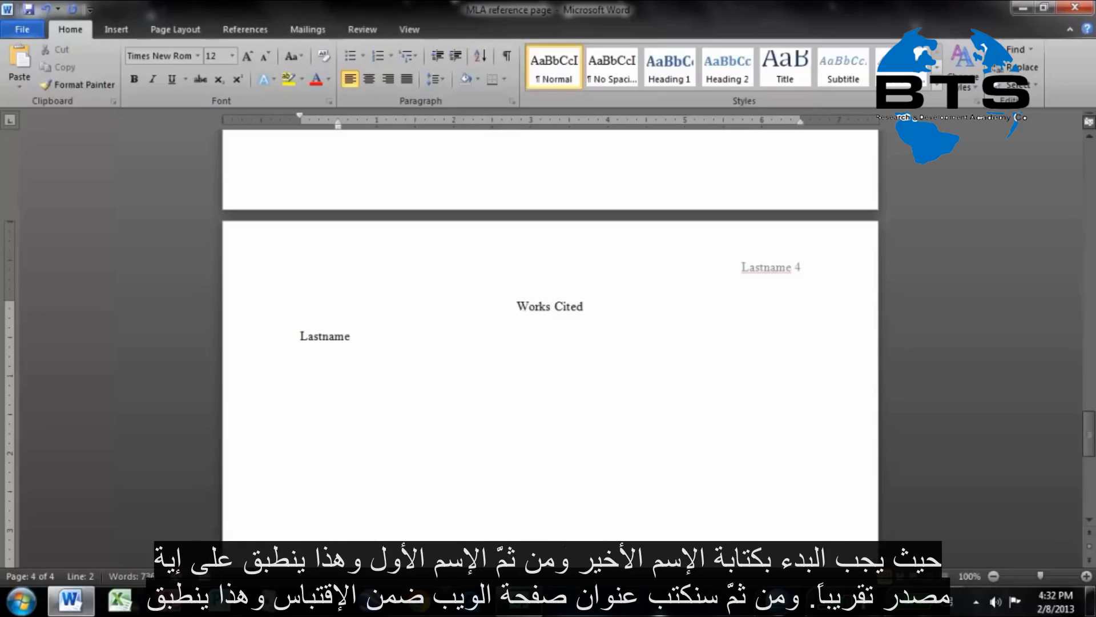
{"action": "type", "text": ", Firstname."}
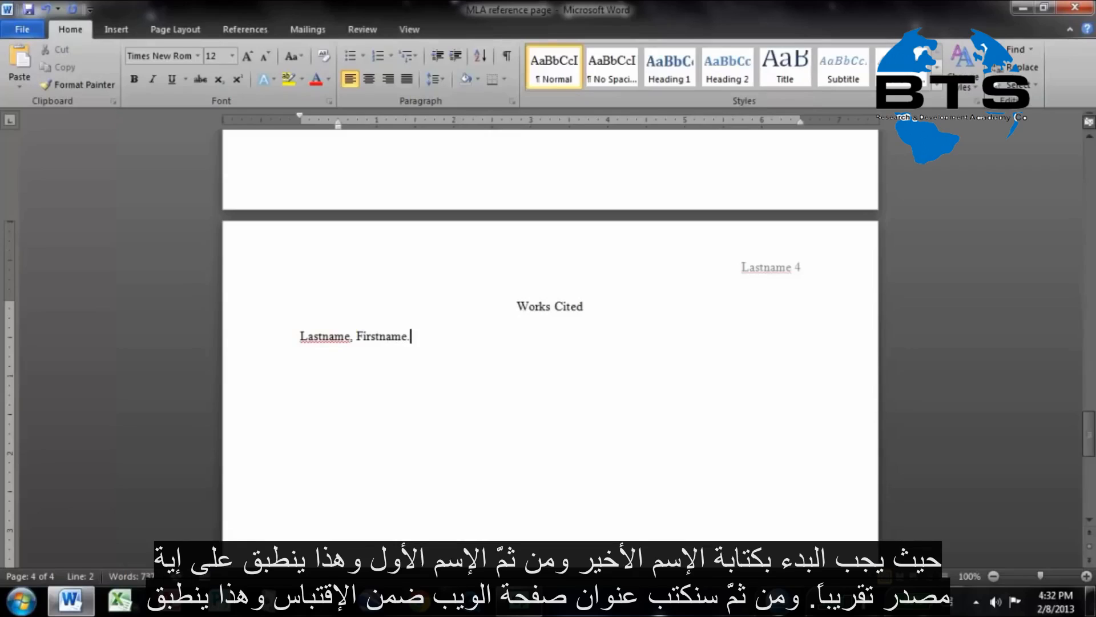
{"action": "type", "text": " \""}
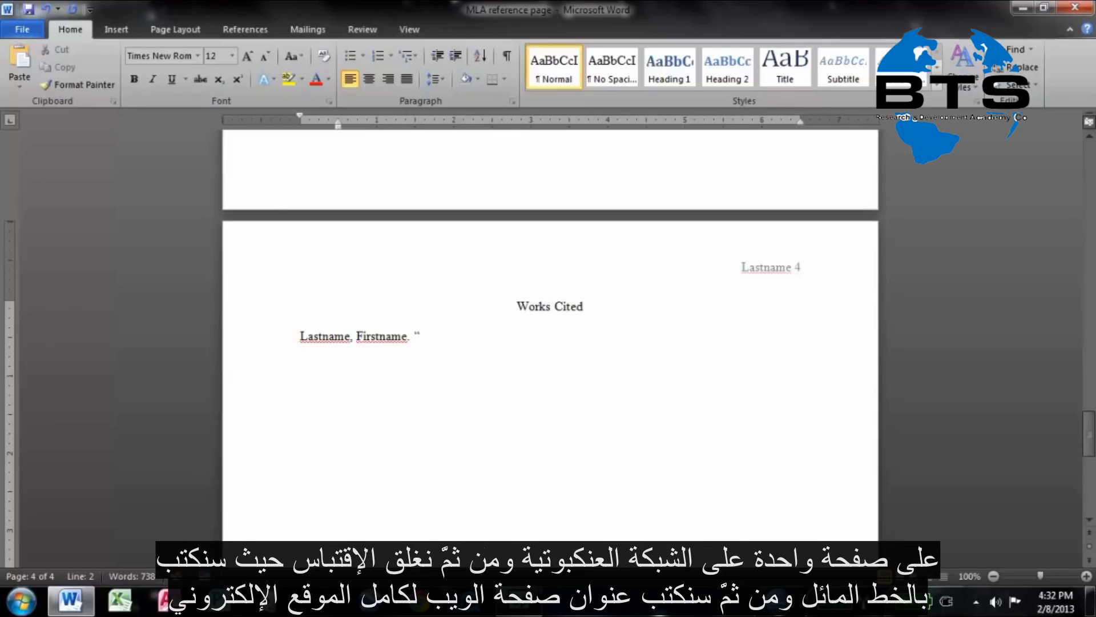
{"action": "type", "text": "Title of Webpa"}
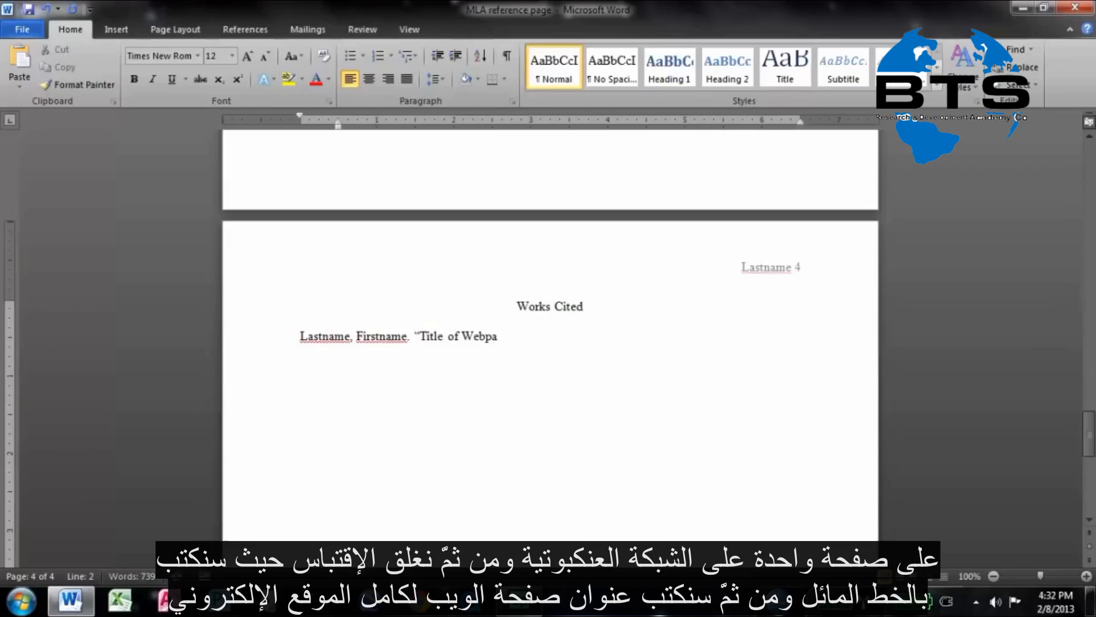
{"action": "type", "text": "ge.\""}
Add Title of Website. in italics after the quoted webpage title
{"action": "key", "text": "ctrl+i"}
{"action": "type", "text": "Title of Website"}
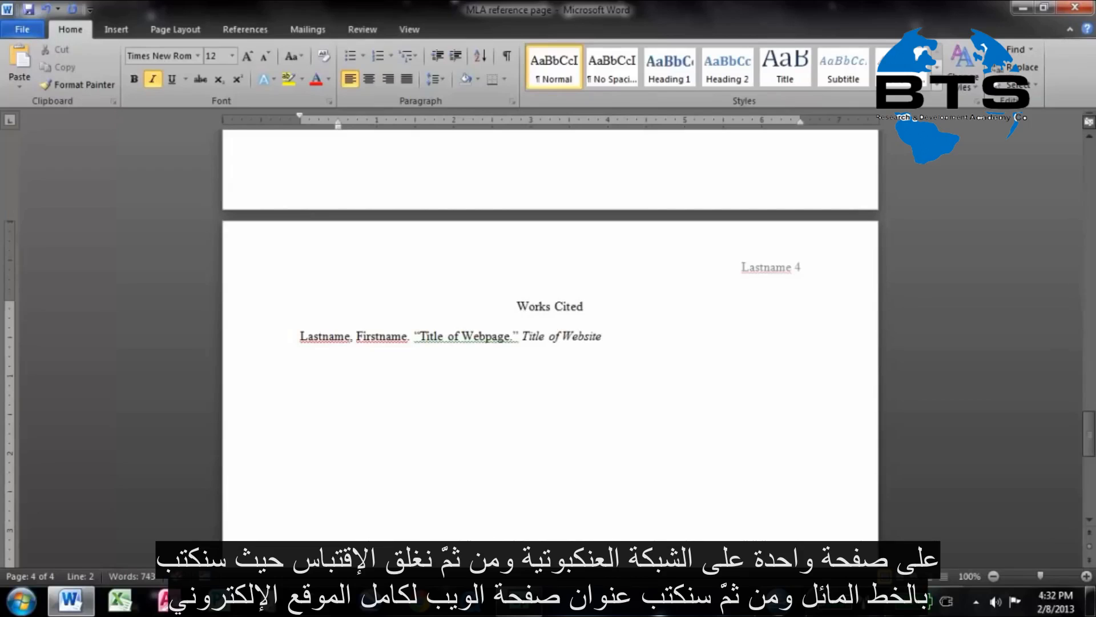
{"action": "type", "text": "."}
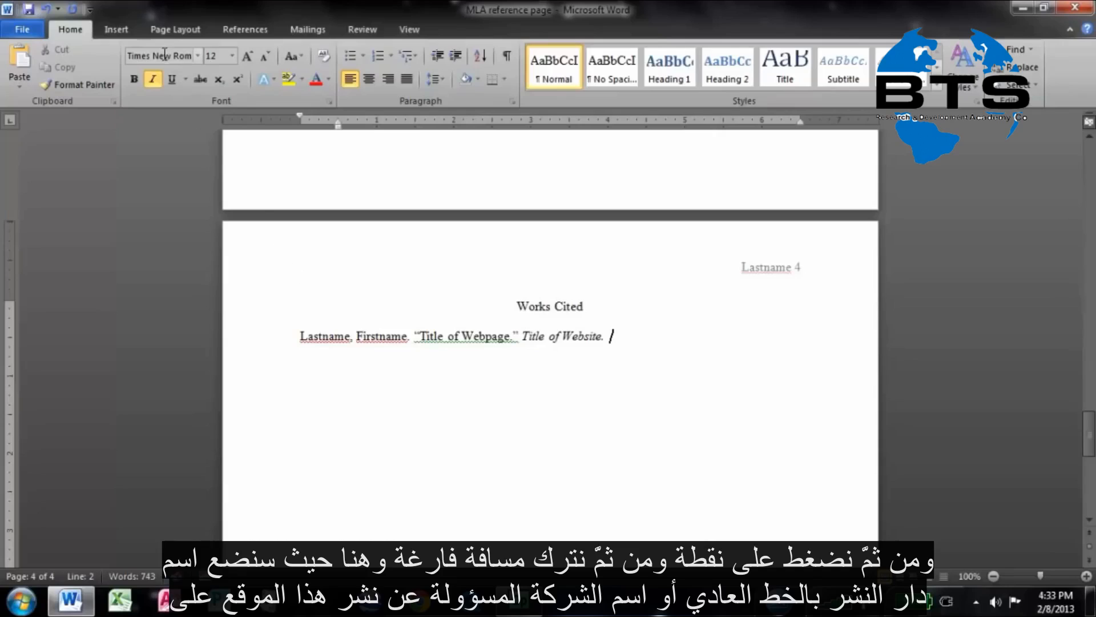
Continue the web entry in regular, non-italic text with "Publisher, n.d."
{"action": "left_click", "coordinate": [151, 84]}
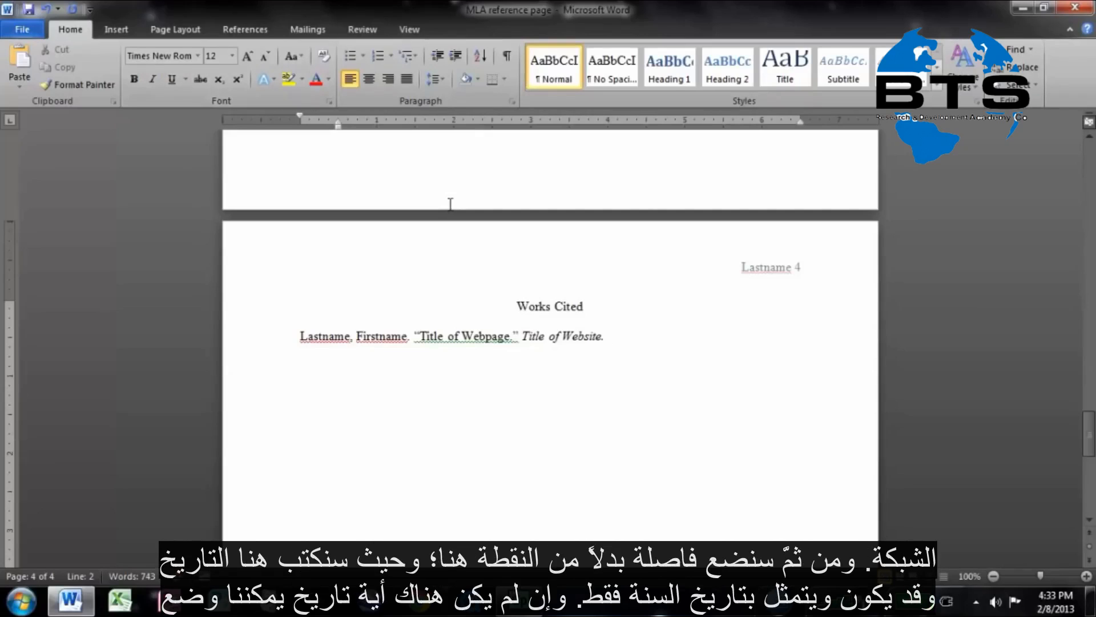
{"action": "type", "text": "Publisher,"}
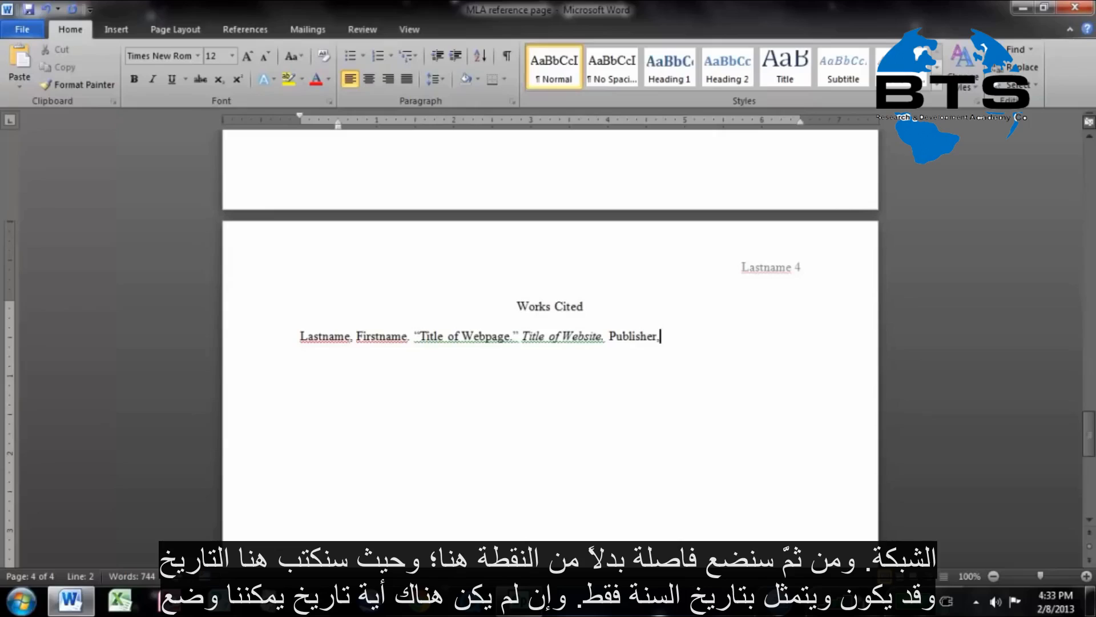
{"action": "key", "text": "BackSpace"}
{"action": "type", "text": ","}
{"action": "type", "text": "n.d."}
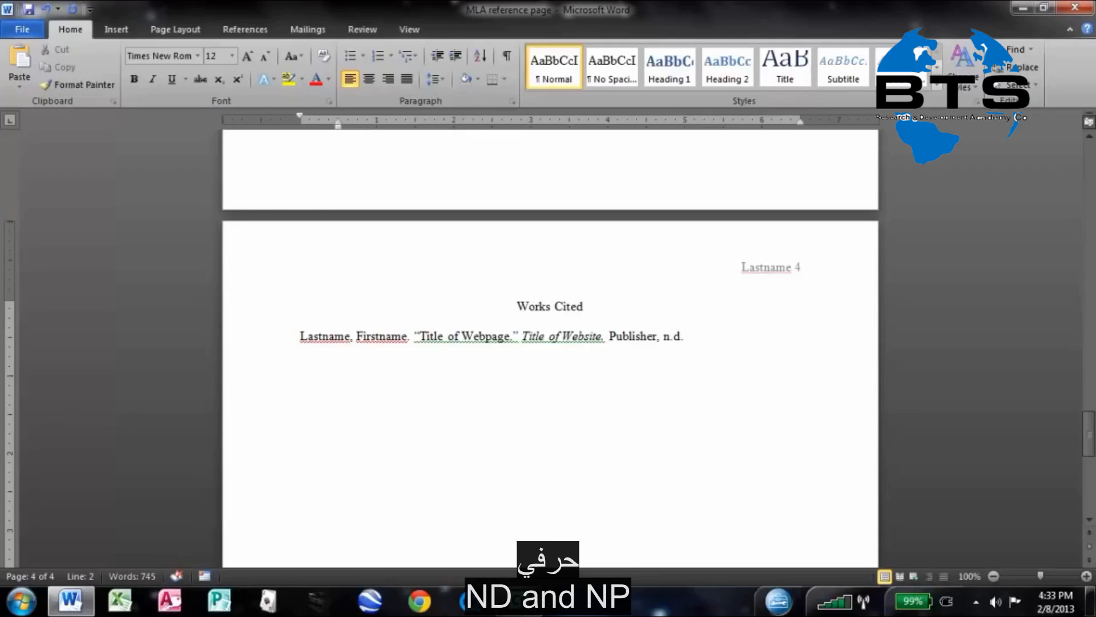
Replace the word Publisher in the web entry with N.p
{"action": "double_click", "coordinate": [625, 336]}
{"action": "type", "text": "N."}
{"action": "key", "text": "Delete"}
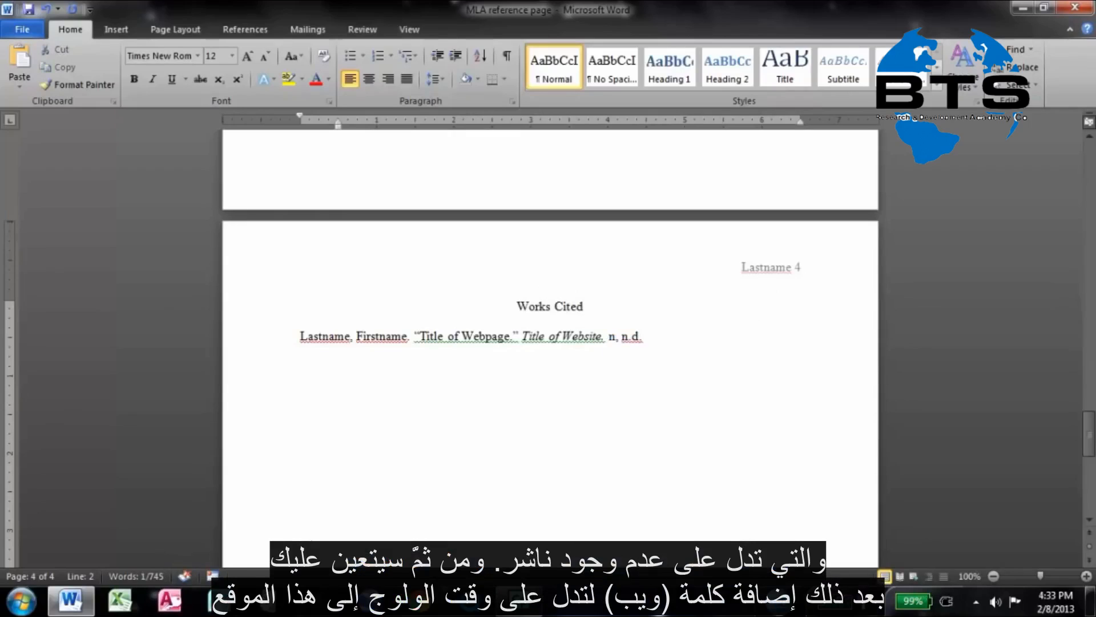
{"action": "type", "text": "p"}
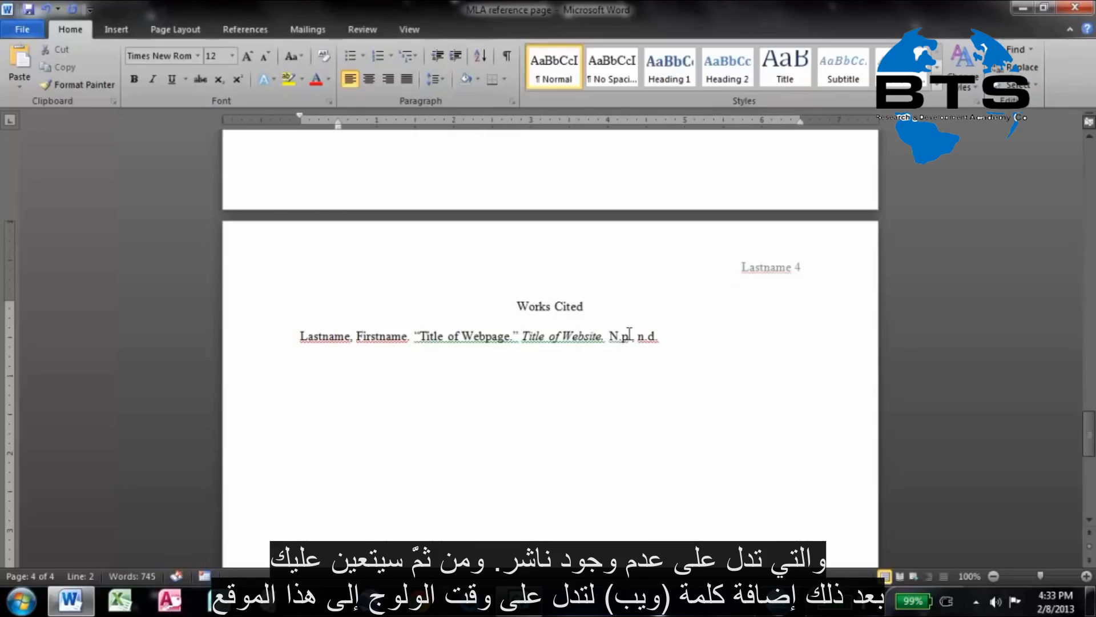
Put the word Publisher back in place of N.p. in the web entry
{"action": "key", "text": "BackSpace"}
{"action": "key", "text": "BackSpace"}
{"action": "key", "text": "BackSpace"}
{"action": "key", "text": "BackSpace"}
{"action": "type", "text": "Publisher"}
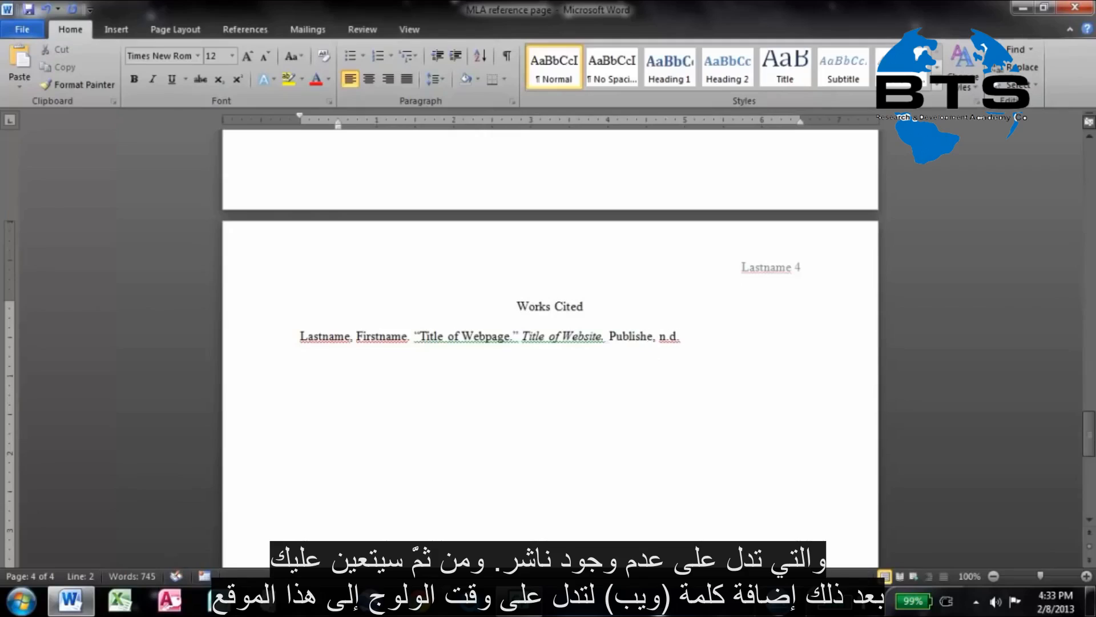
Finish the web entry after n.d. with the medium and access date: "Web. 8 February 2013."
{"action": "left_click", "coordinate": [708, 338]}
{"action": "type", "text": "Web."}
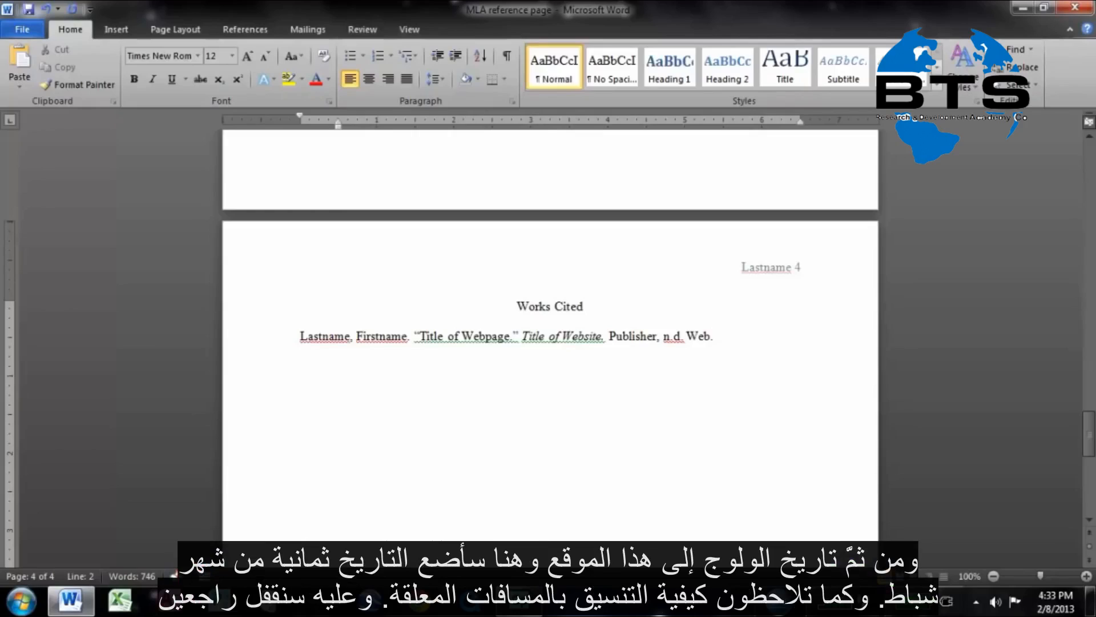
{"action": "type", "text": "8 Fe"}
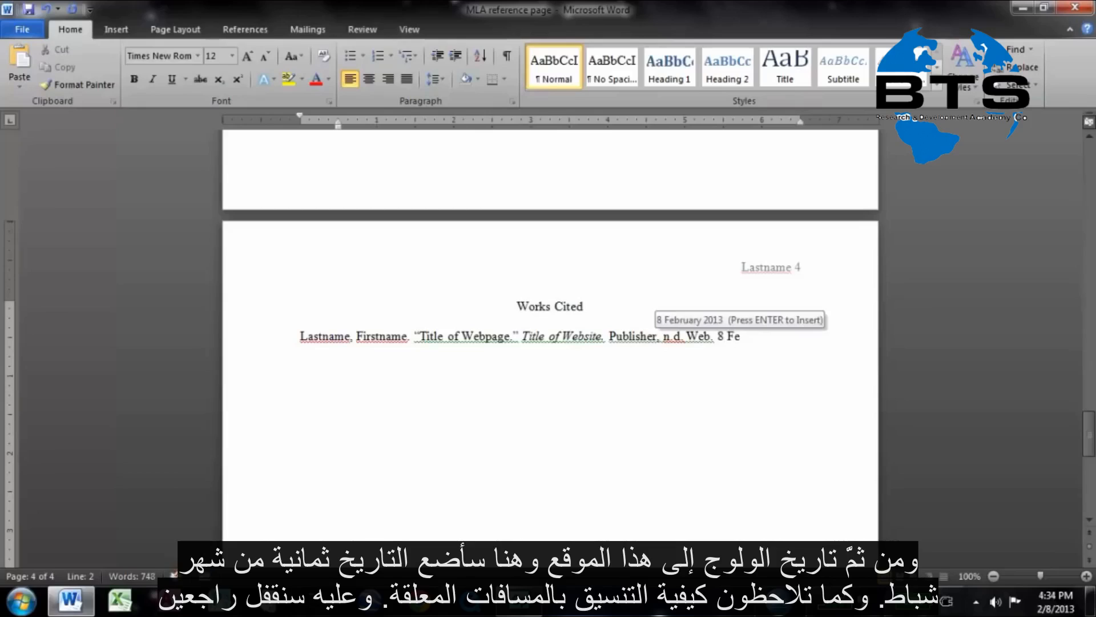
{"action": "type", "text": "bruary 2013."}
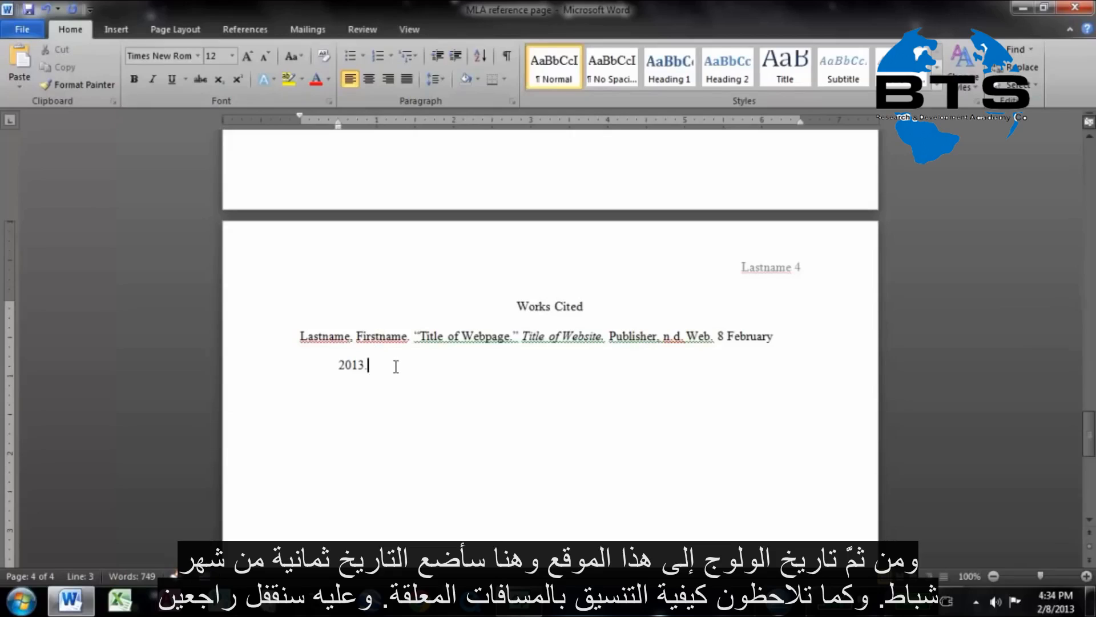
Start a second entry on a new line with Lastname, Firstname. "Title of the Article.", keeping the article title in quotation marks
{"action": "key", "text": "Return"}
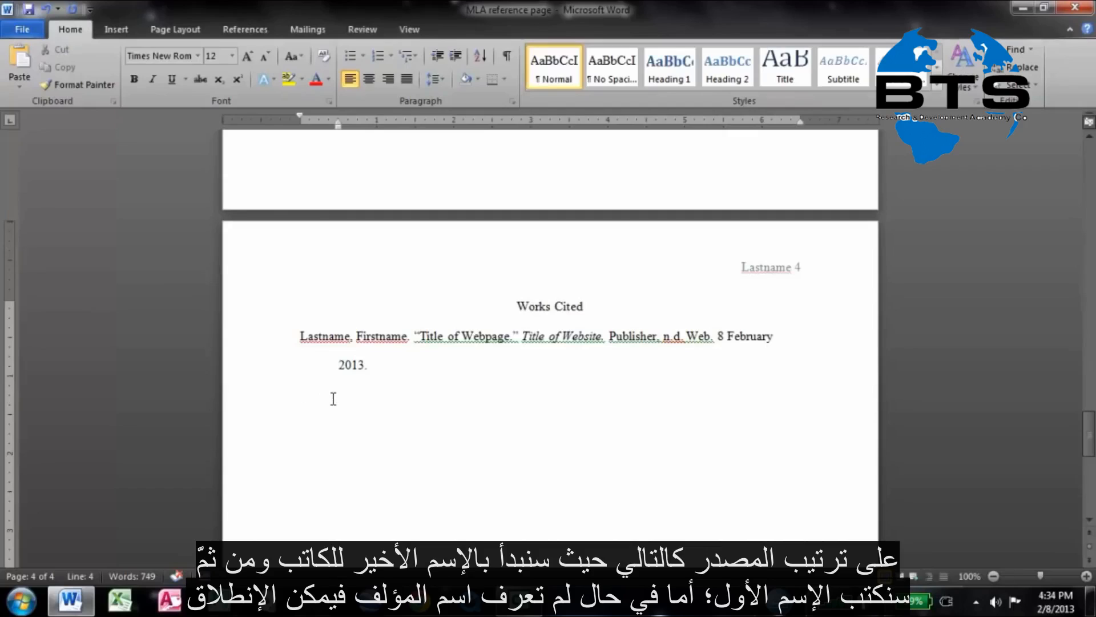
{"action": "type", "text": "Lastname, First.name."}
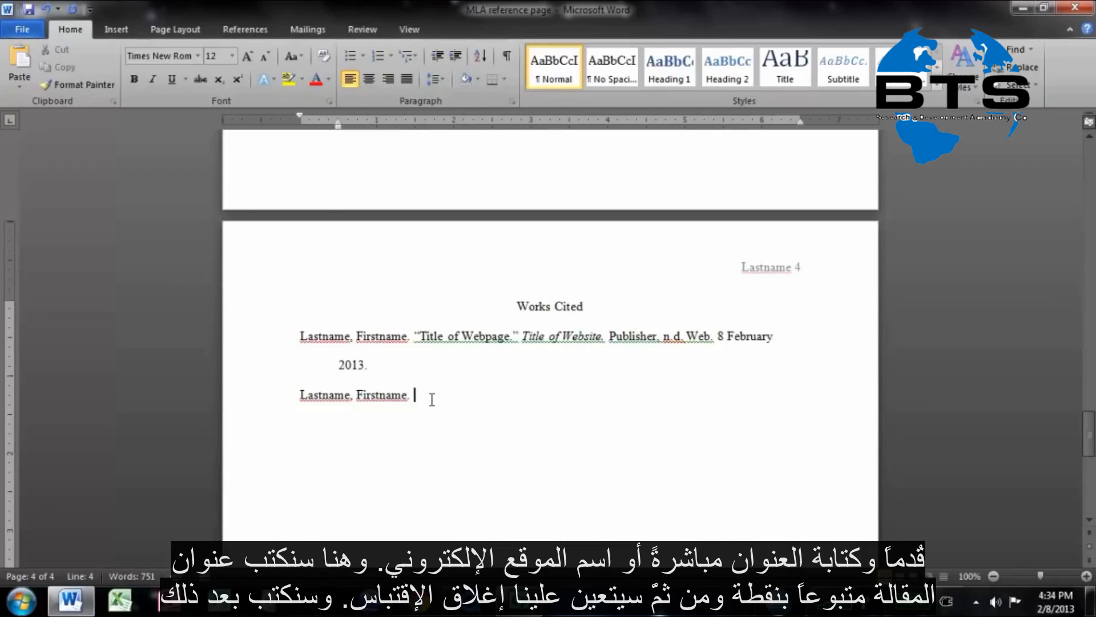
{"action": "type", "text": "\"Title of the Article."}
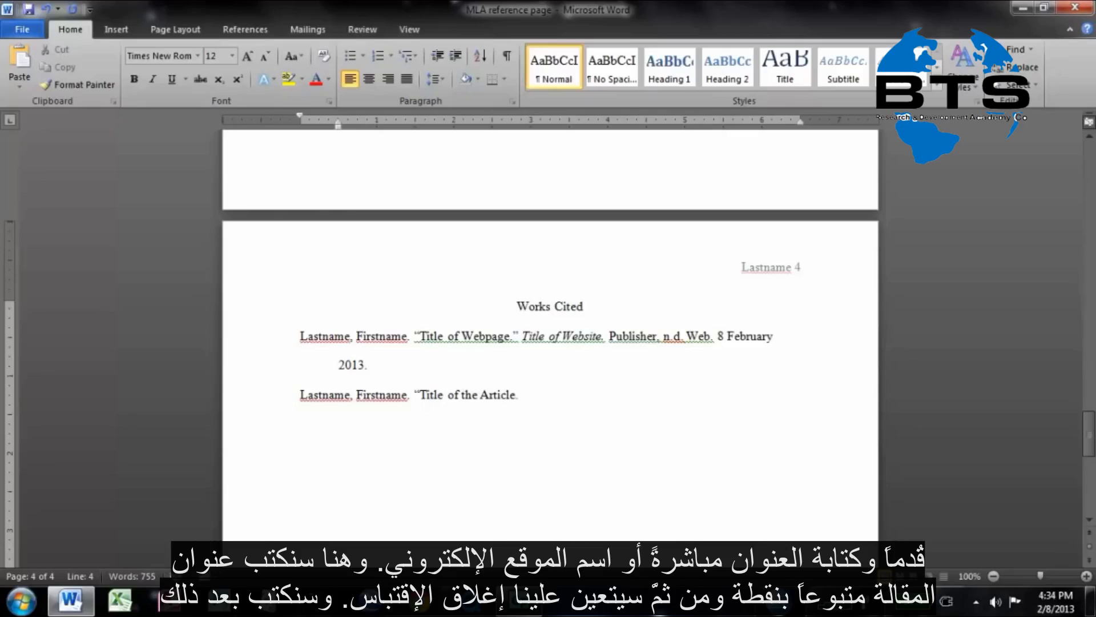
{"action": "type", "text": "\""}
Add Name of the Journal or Periodical in italics to the article entry, followed by "Version (Date):" in regular text
{"action": "key", "text": "ctrl+i"}
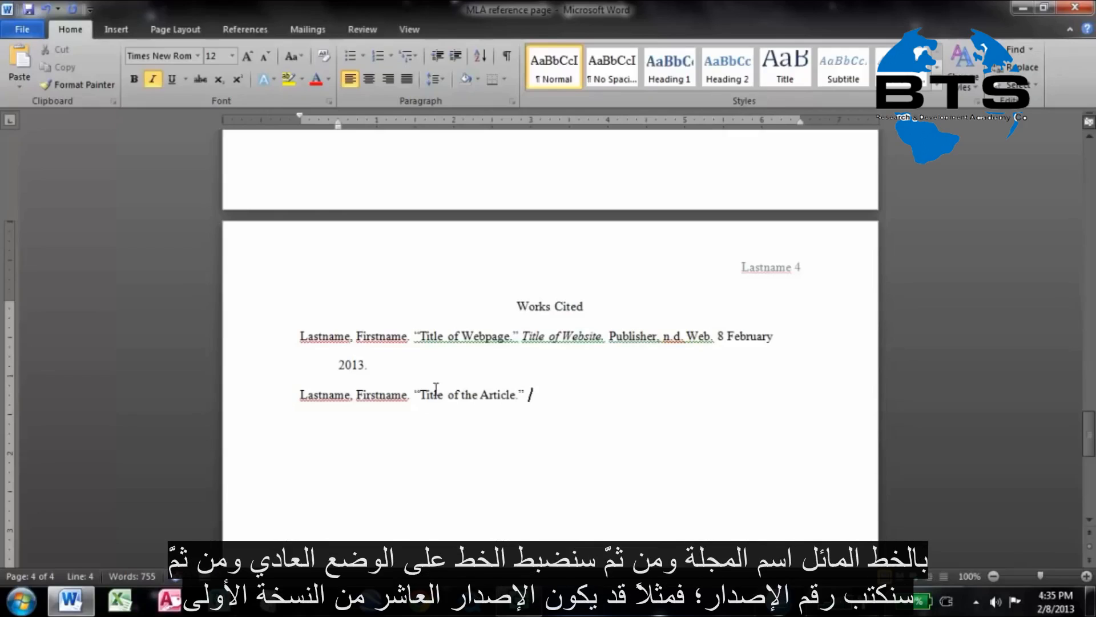
{"action": "type", "text": "Name of the Journal or Periodical"}
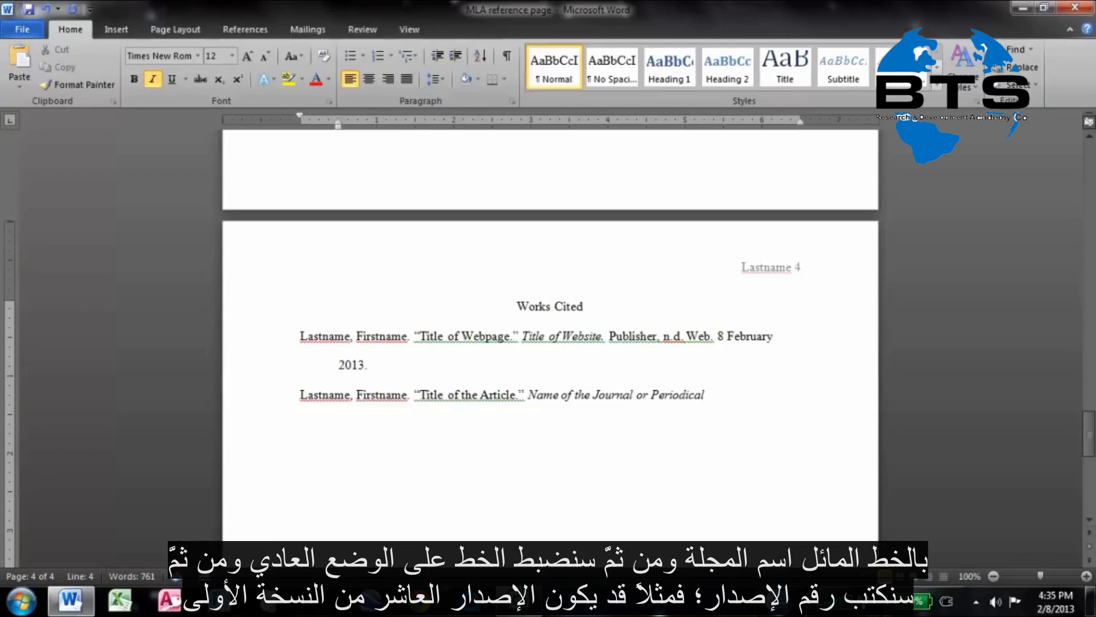
{"action": "key", "text": "ctrl+i"}
{"action": "type", "text": "Version"}
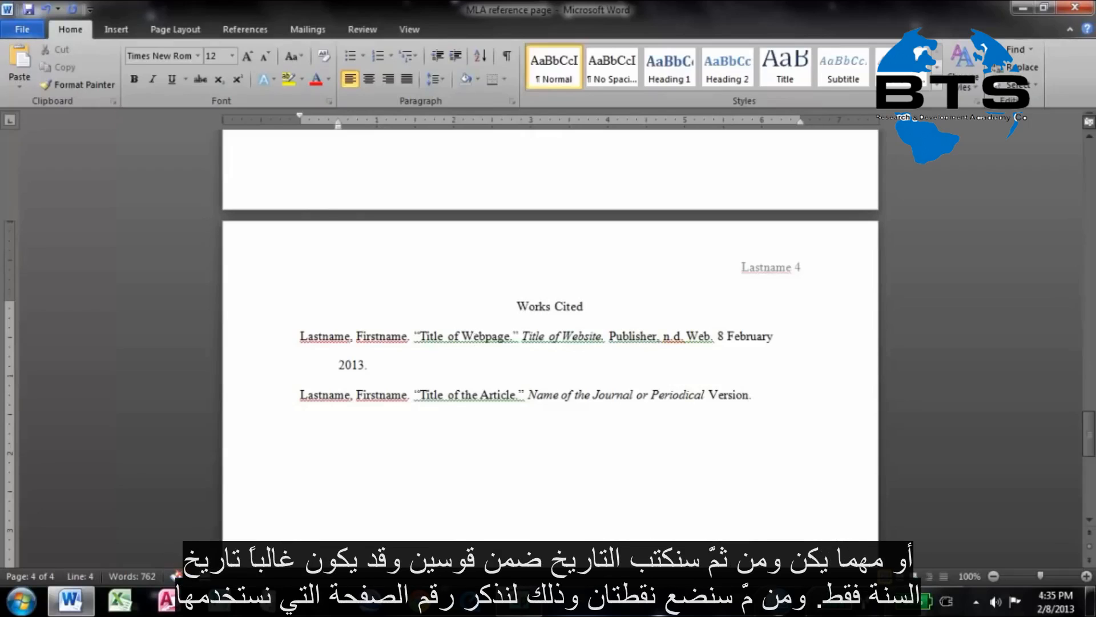
{"action": "type", "text": "(Date):"}
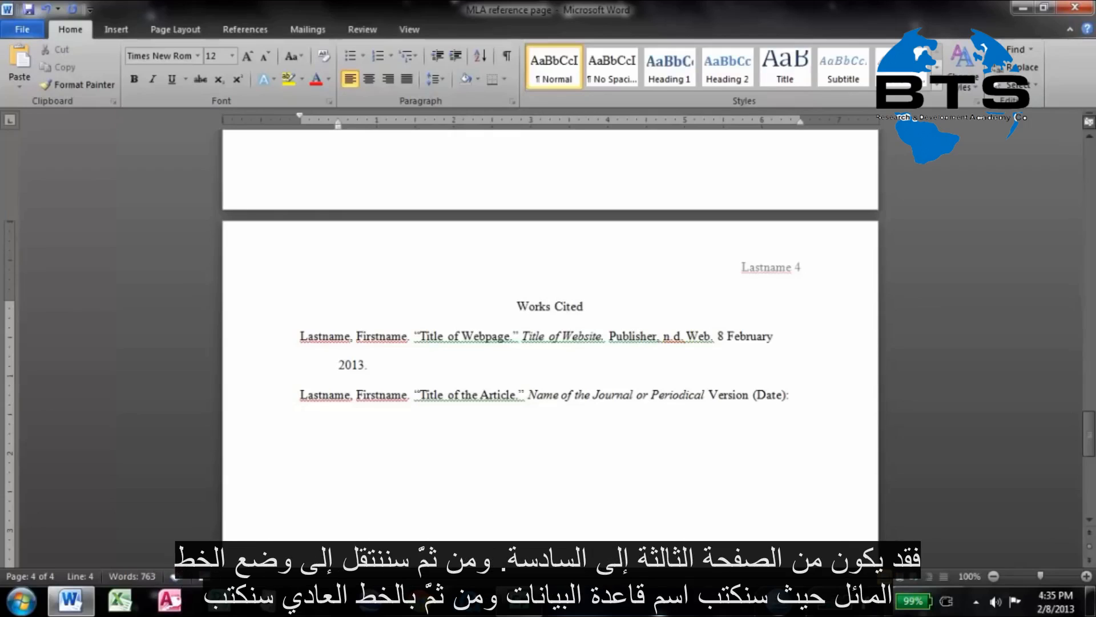
Add the placeholder "page numbers." after the date's colon in the article entry
{"action": "type", "text": "p"}
{"action": "key", "text": "BackSpace"}
{"action": "type", "text": "3-6"}
{"action": "key", "text": "BackSpace"}
{"action": "key", "text": "BackSpace"}
{"action": "key", "text": "BackSpace"}
{"action": "type", "text": "page numbers."}
Add Name of Database. in italics after the page numbers in the article entry
{"action": "left_click", "coordinate": [153, 80]}
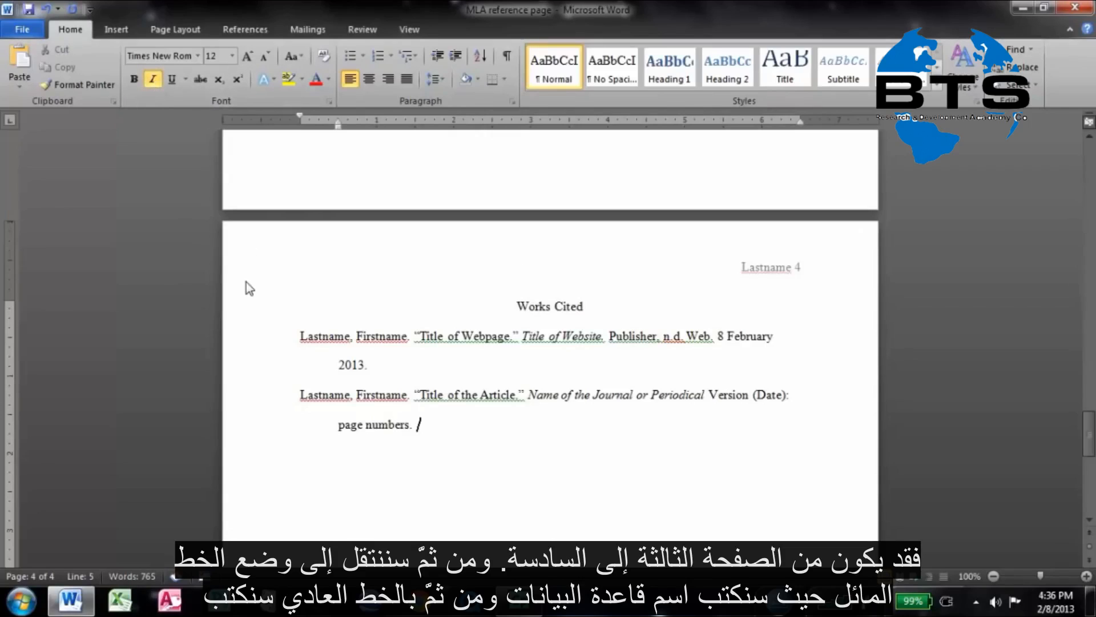
{"action": "type", "text": "Name of Database."}
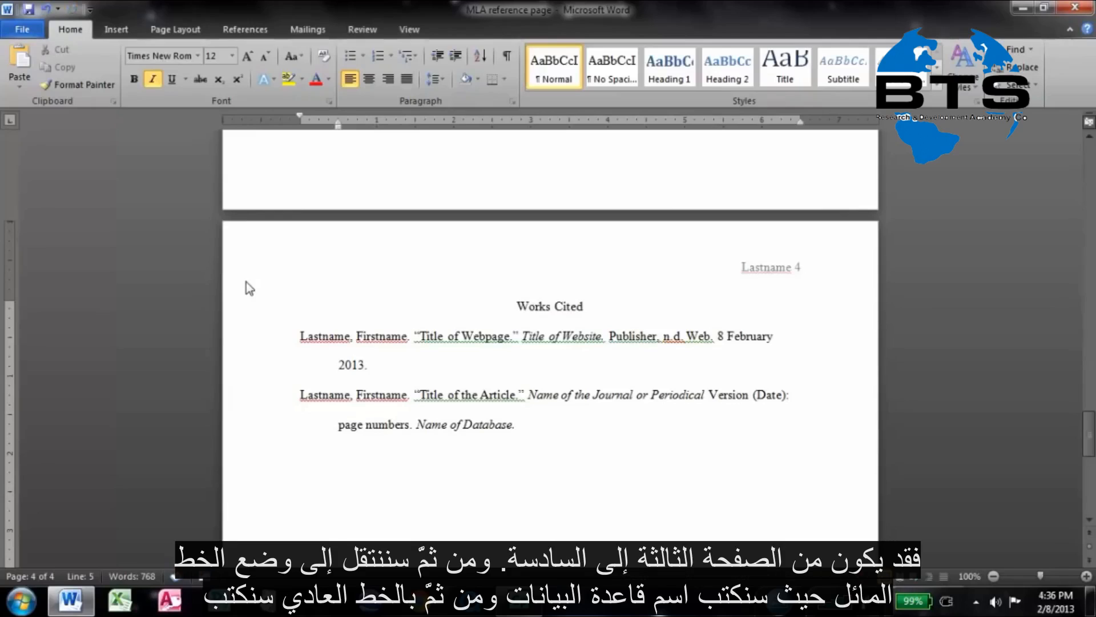
End the article entry with "Web. Date Accessed" in regular text, and replace the Date Accessed placeholder with "8 February 2013."
{"action": "key", "text": "ctrl+i"}
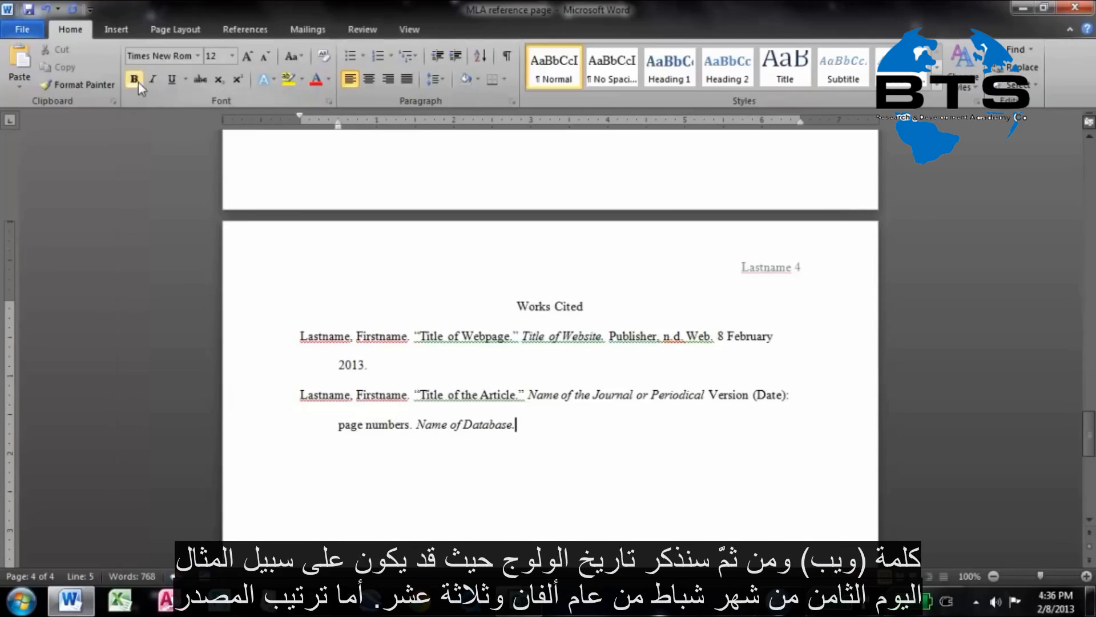
{"action": "type", "text": "Web. Date Accessed"}
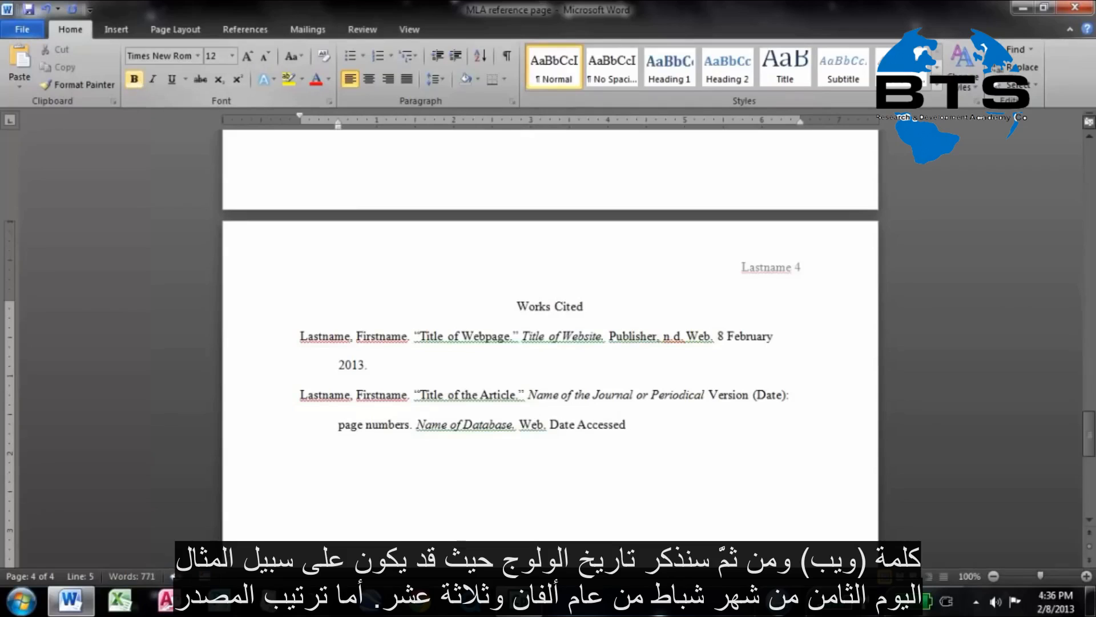
{"action": "key", "text": "BackSpace"}
{"action": "key", "text": "BackSpace"}
{"action": "key", "text": "BackSpace"}
{"action": "key", "text": "BackSpace"}
{"action": "key", "text": "BackSpace"}
{"action": "key", "text": "BackSpace"}
{"action": "key", "text": "BackSpace"}
{"action": "key", "text": "BackSpace"}
{"action": "key", "text": "BackSpace"}
{"action": "key", "text": "BackSpace"}
{"action": "key", "text": "BackSpace"}
{"action": "key", "text": "BackSpace"}
{"action": "key", "text": "BackSpace"}
{"action": "type", "text": "8 Feb"}
{"action": "type", "text": "ruary 2013."}
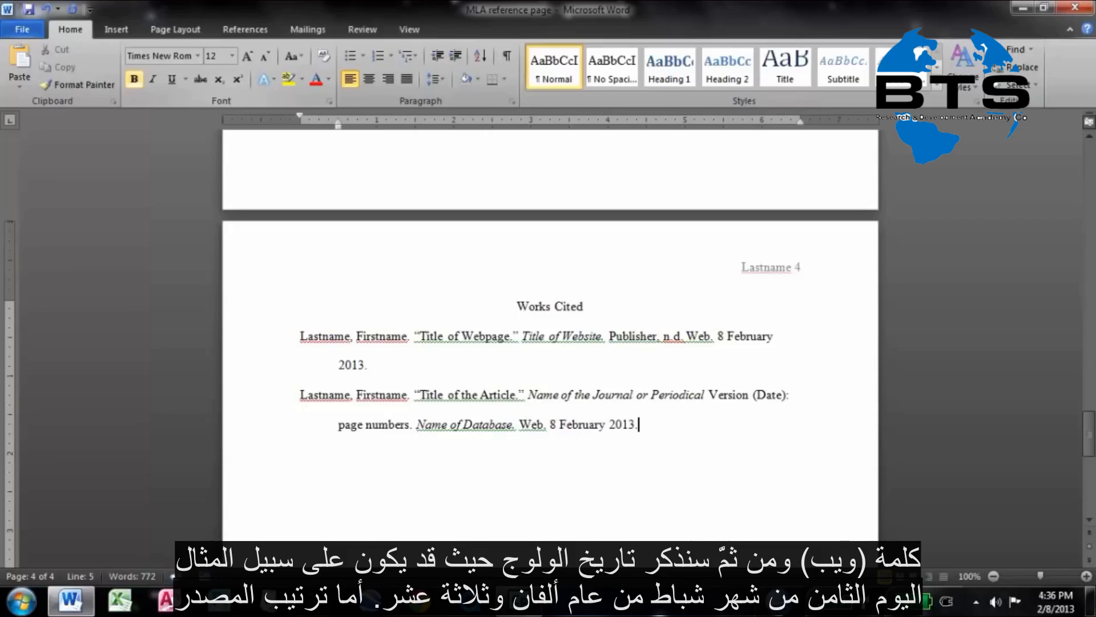
Start a third entry on a new line with Lastname, Firstname. in regular text, followed by Title of the Book. in italics
{"action": "key", "text": "Return"}
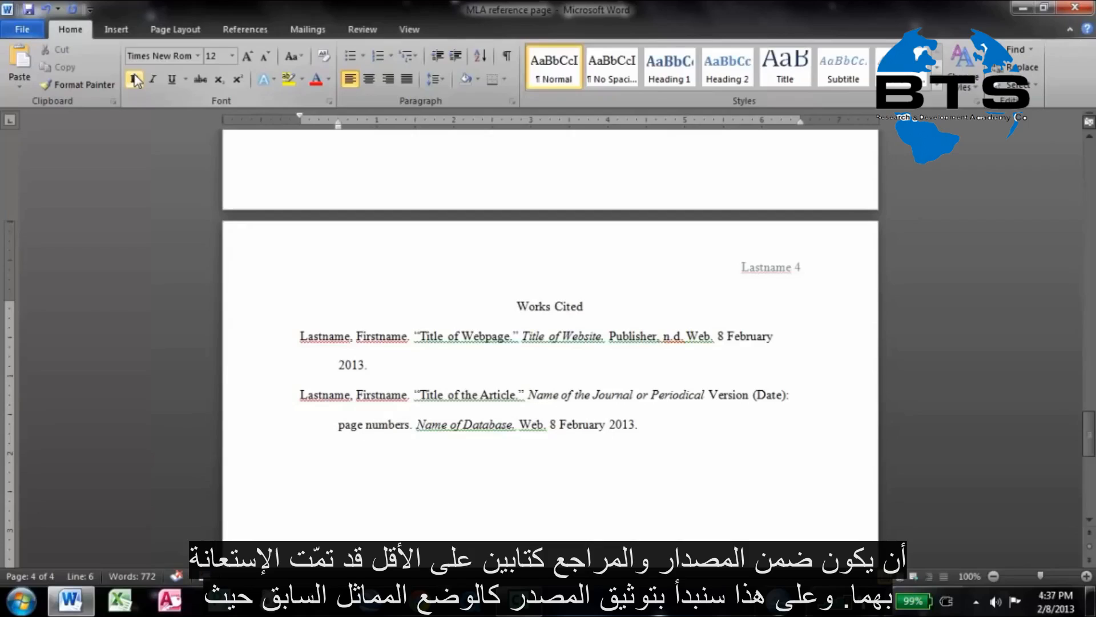
{"action": "type", "text": "Lastname, Firstname."}
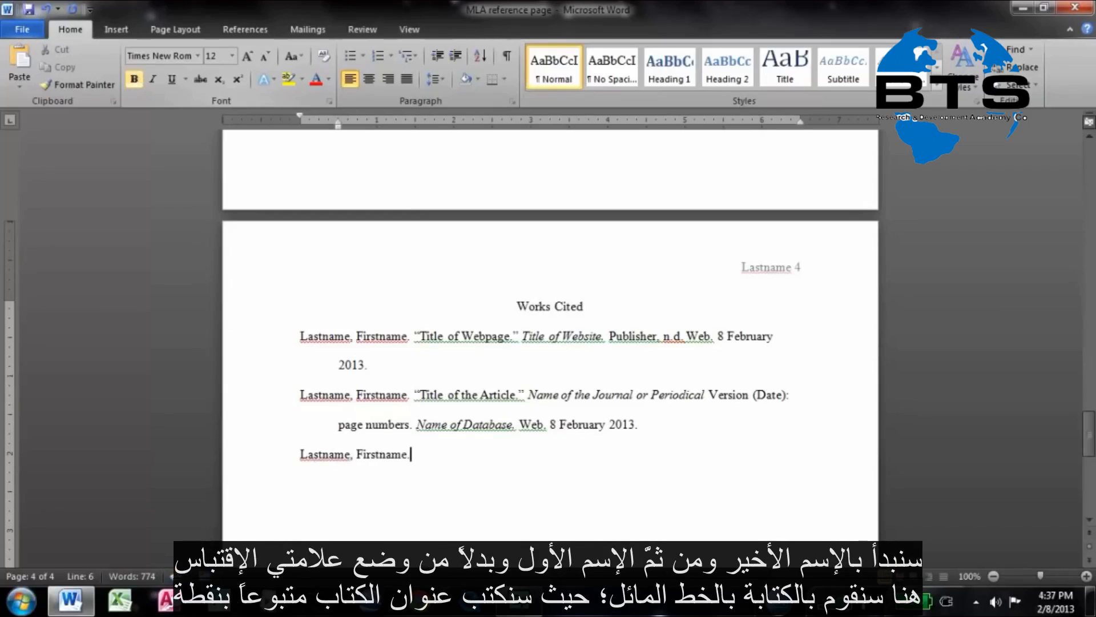
{"action": "key", "text": "ctrl+b"}
{"action": "left_click", "coordinate": [155, 84]}
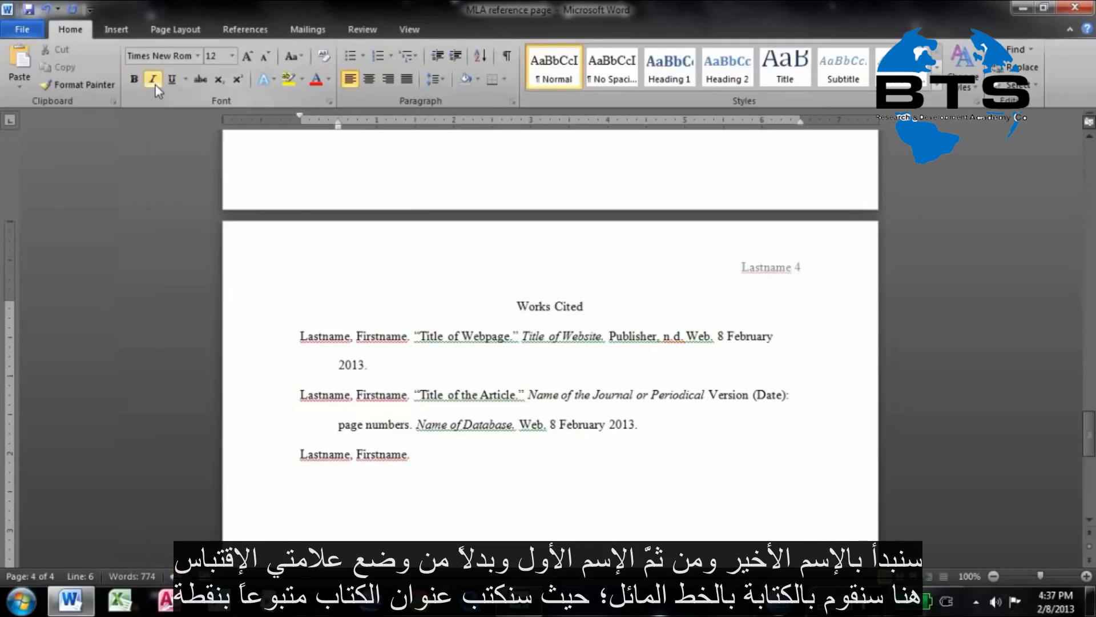
{"action": "type", "text": "Title of the Book."}
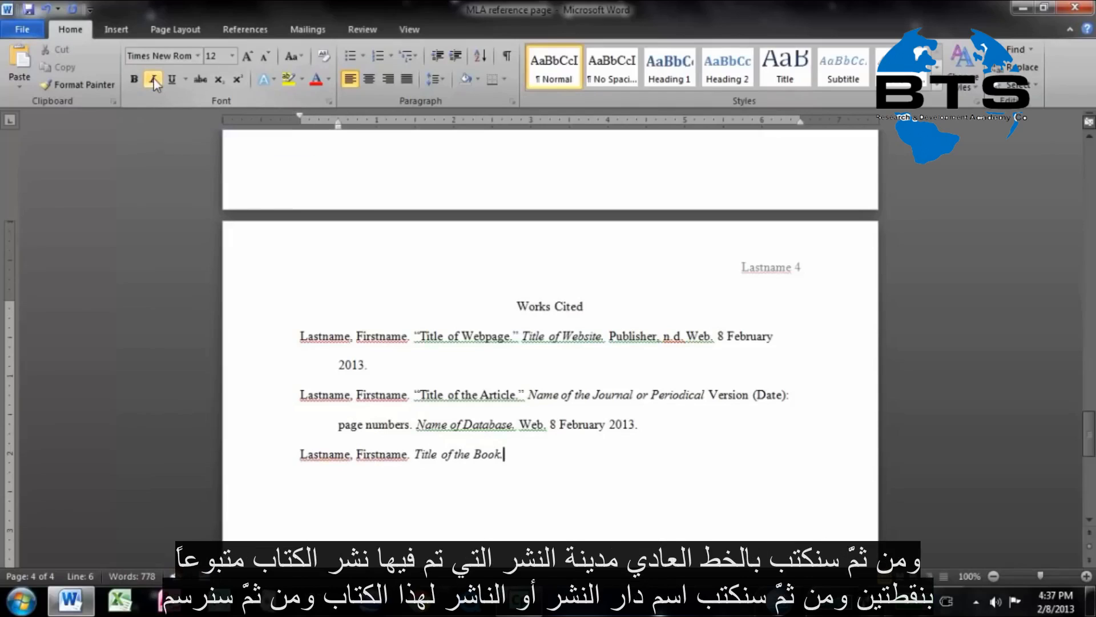
Continue the book entry in regular text with "City where it was Published: Publisher, Year it was published. Print."
{"action": "key", "text": "ctrl+i"}
{"action": "type", "text": "City wher"}
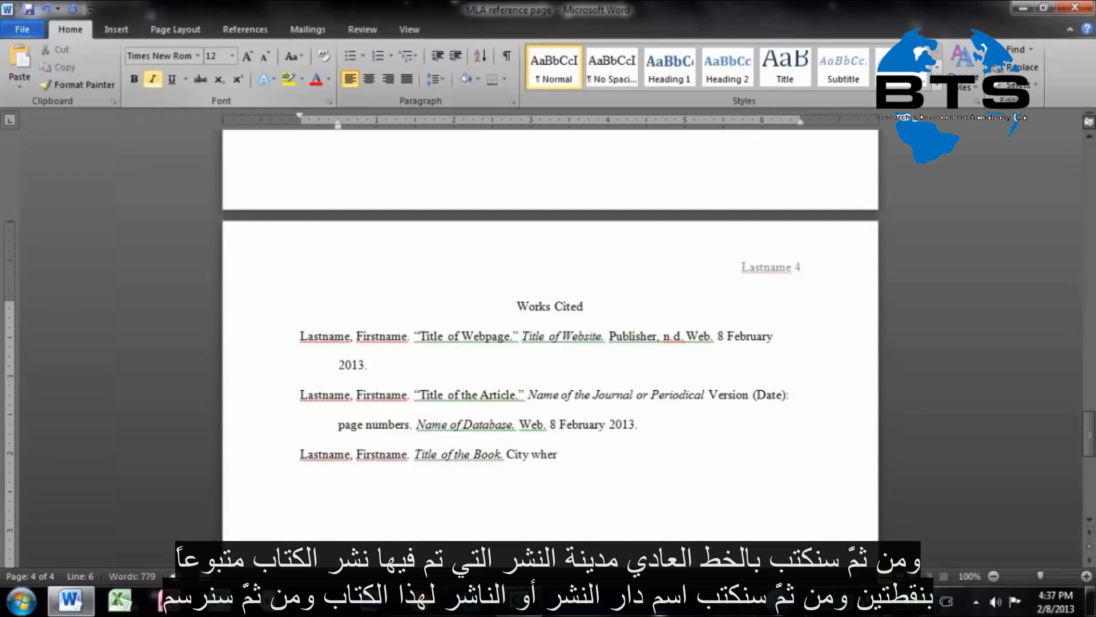
{"action": "type", "text": "e it was Published:"}
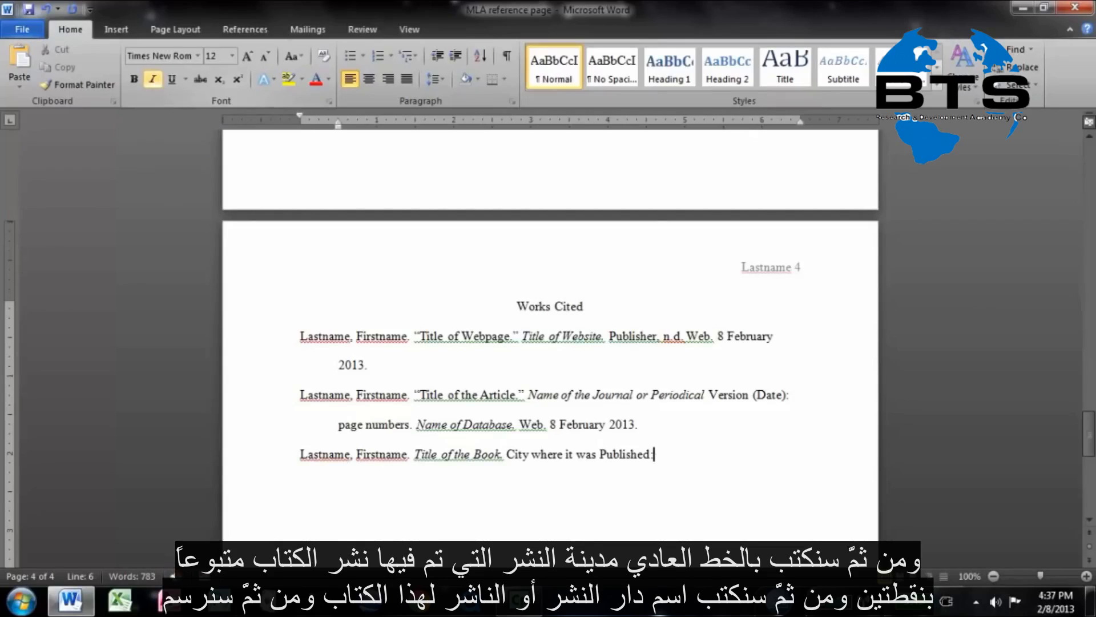
{"action": "type", "text": " P"}
{"action": "type", "text": "ublisher"}
{"action": "type", "text": "Y"}
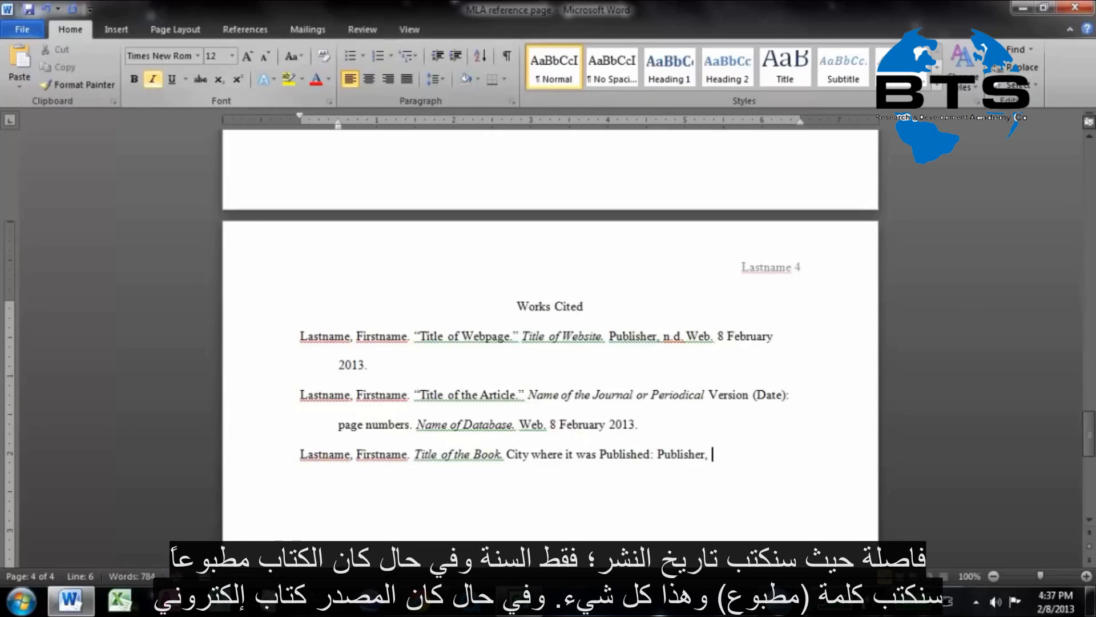
{"action": "type", "text": "ear it was pu"}
{"action": "type", "text": "blished."}
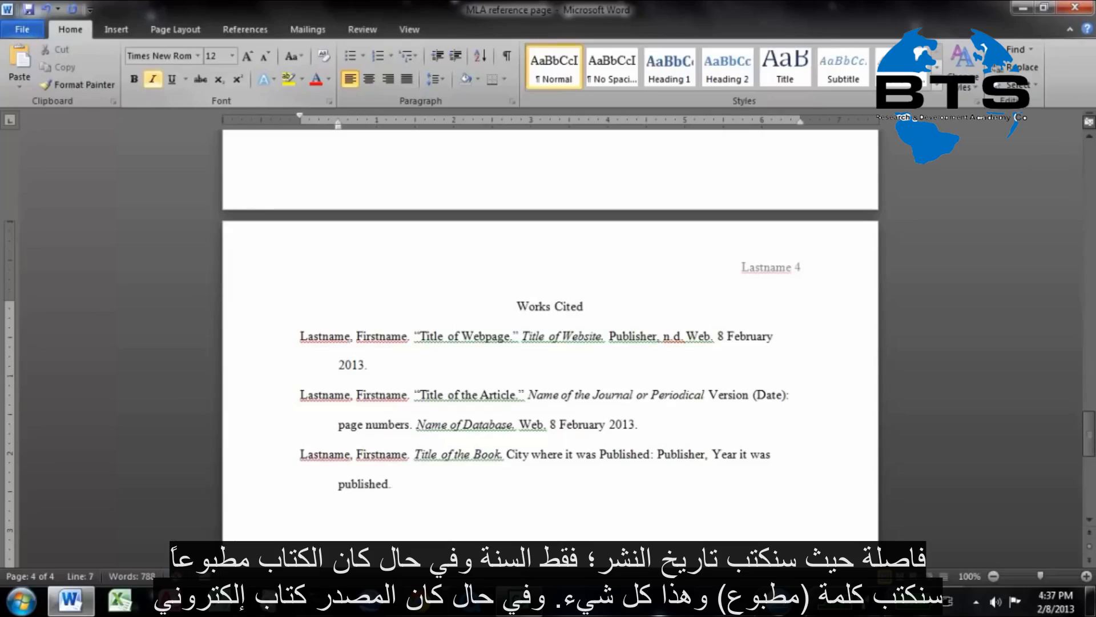
{"action": "type", "text": "Print."}
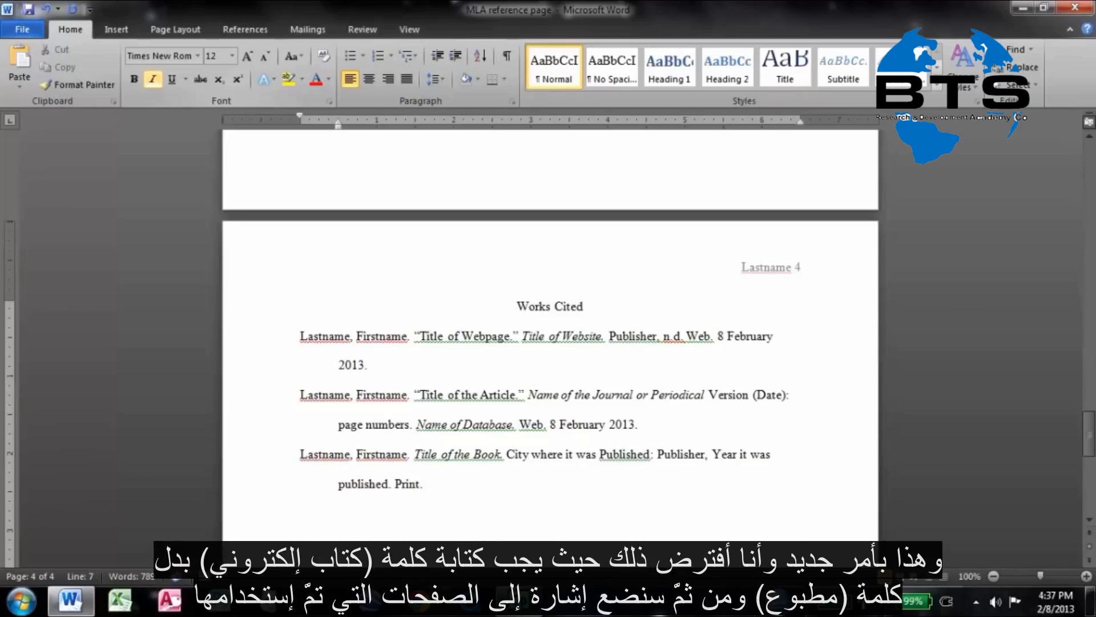
Replace the medium Print at the end of the book entry with "E-book."
{"action": "key", "text": "BackSpace"}
{"action": "key", "text": "BackSpace"}
{"action": "key", "text": "BackSpace"}
{"action": "key", "text": "BackSpace"}
{"action": "type", "text": "E-book."}
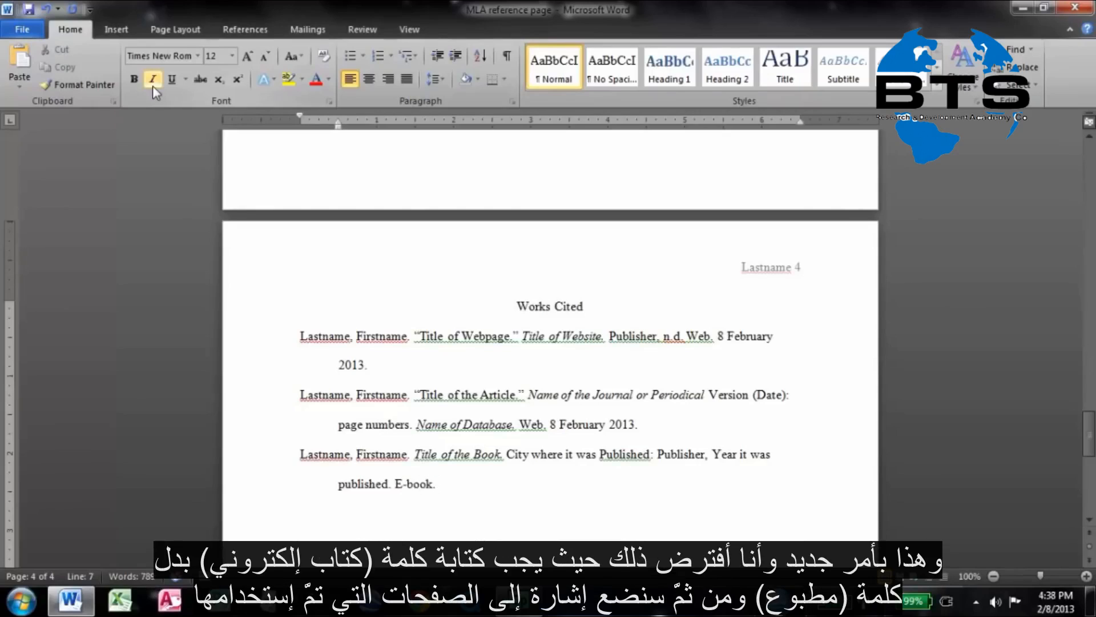